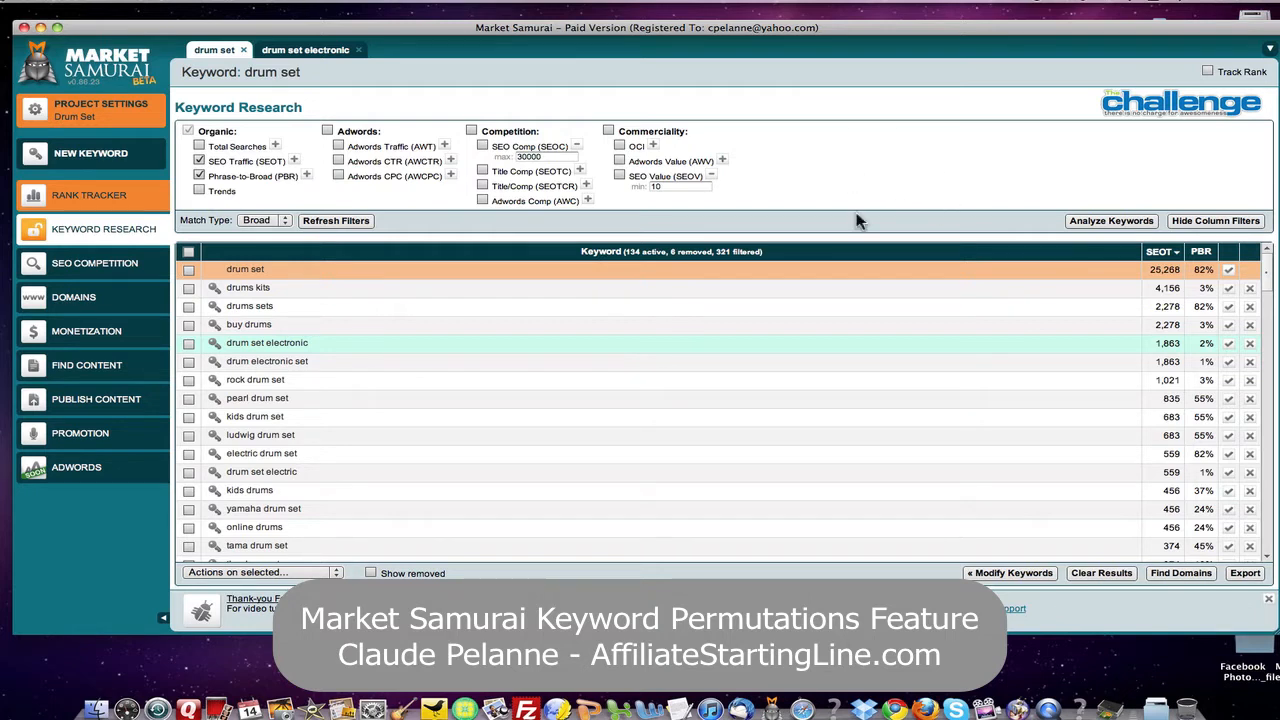
Set the match type to Exact for the drum set electronic permutations
left_click(302, 55)
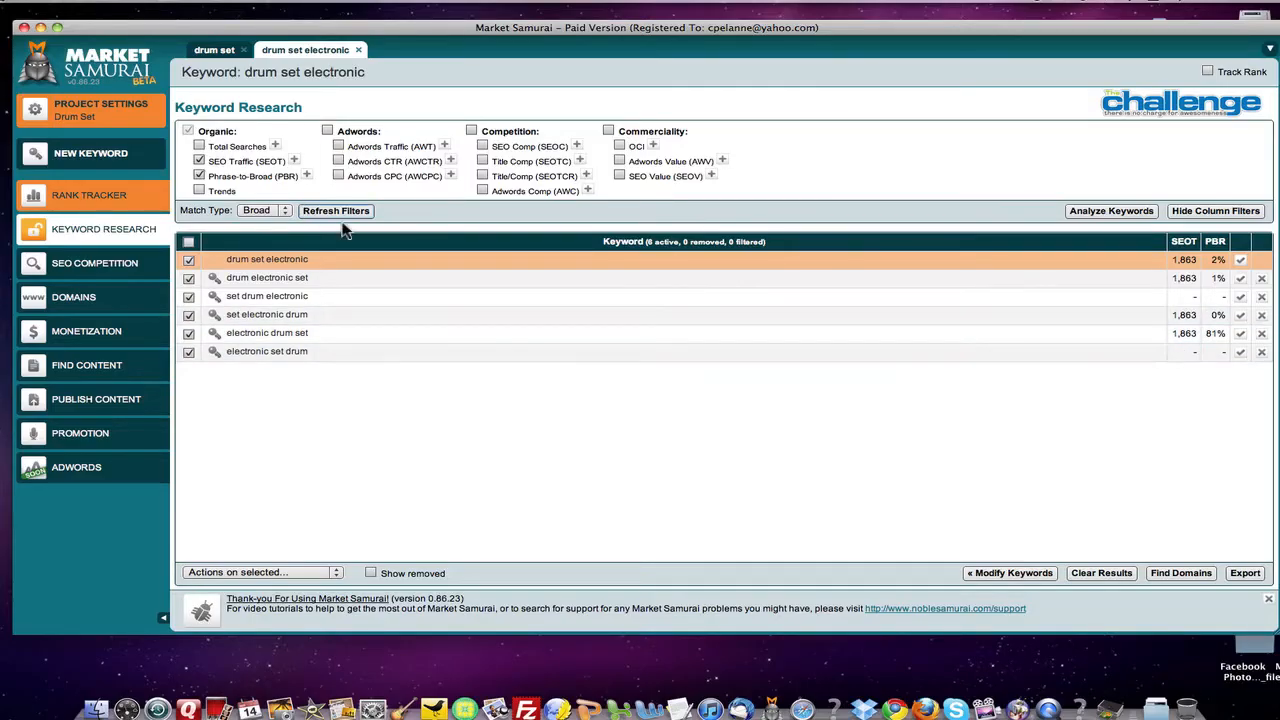
left_click(284, 211)
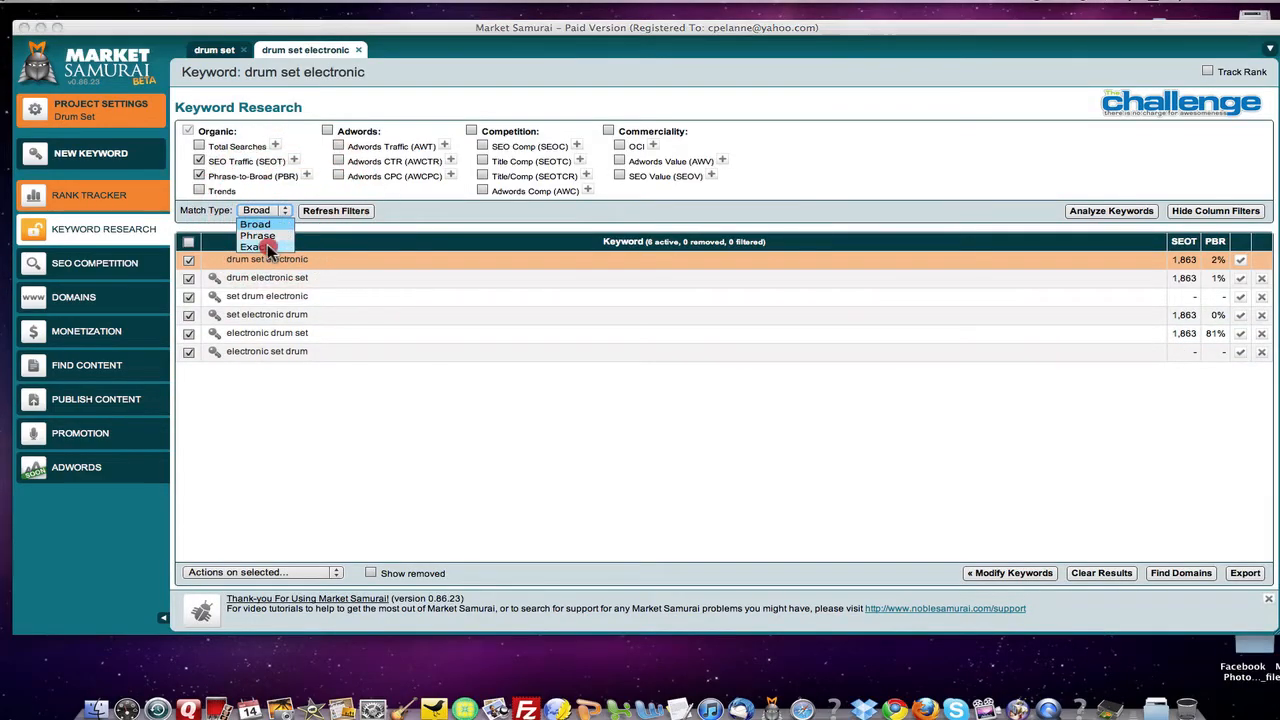
left_click(260, 246)
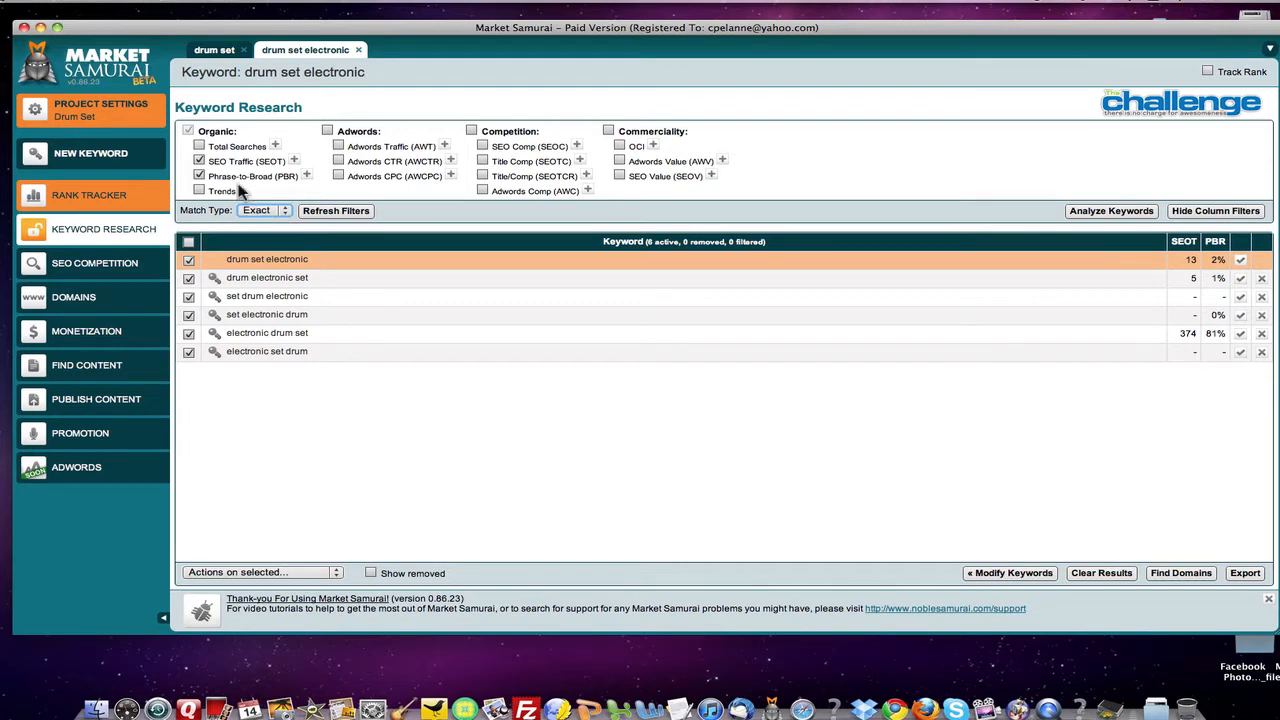
Sort the drum set keyword list by phrase-to-broad ratio, lowest first
left_click(214, 50)
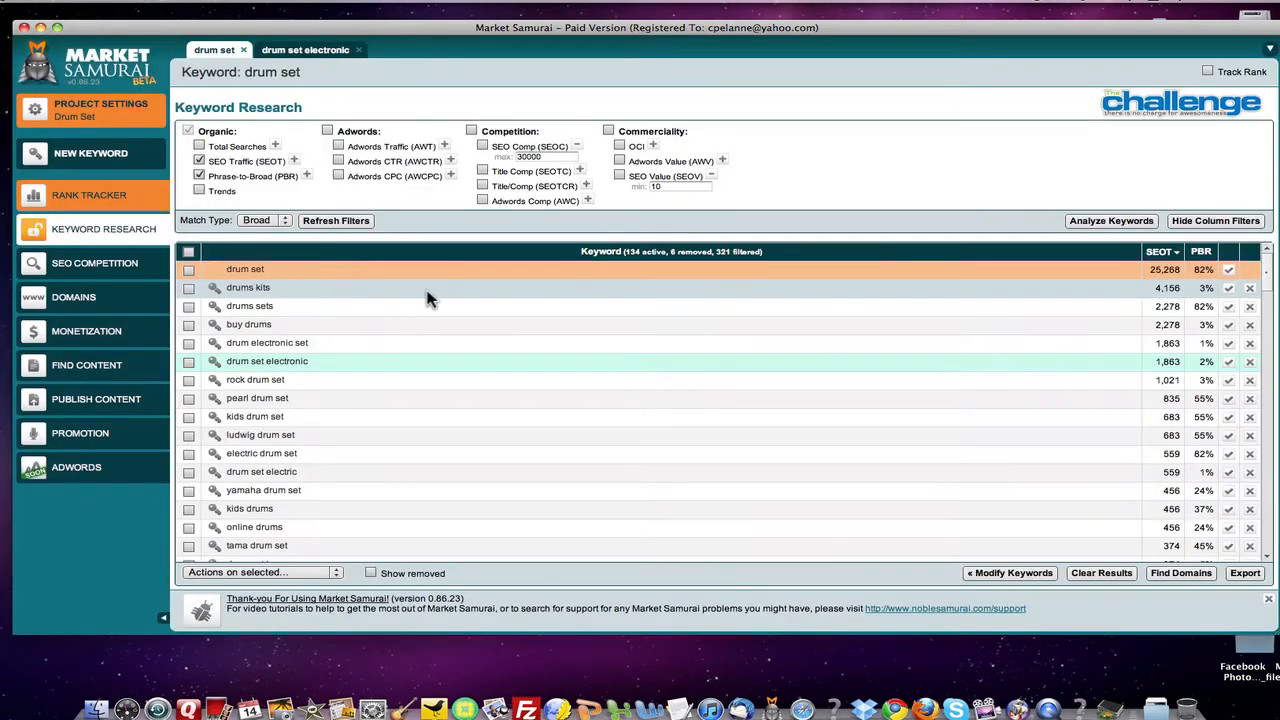
left_click(1205, 254)
left_click(1204, 253)
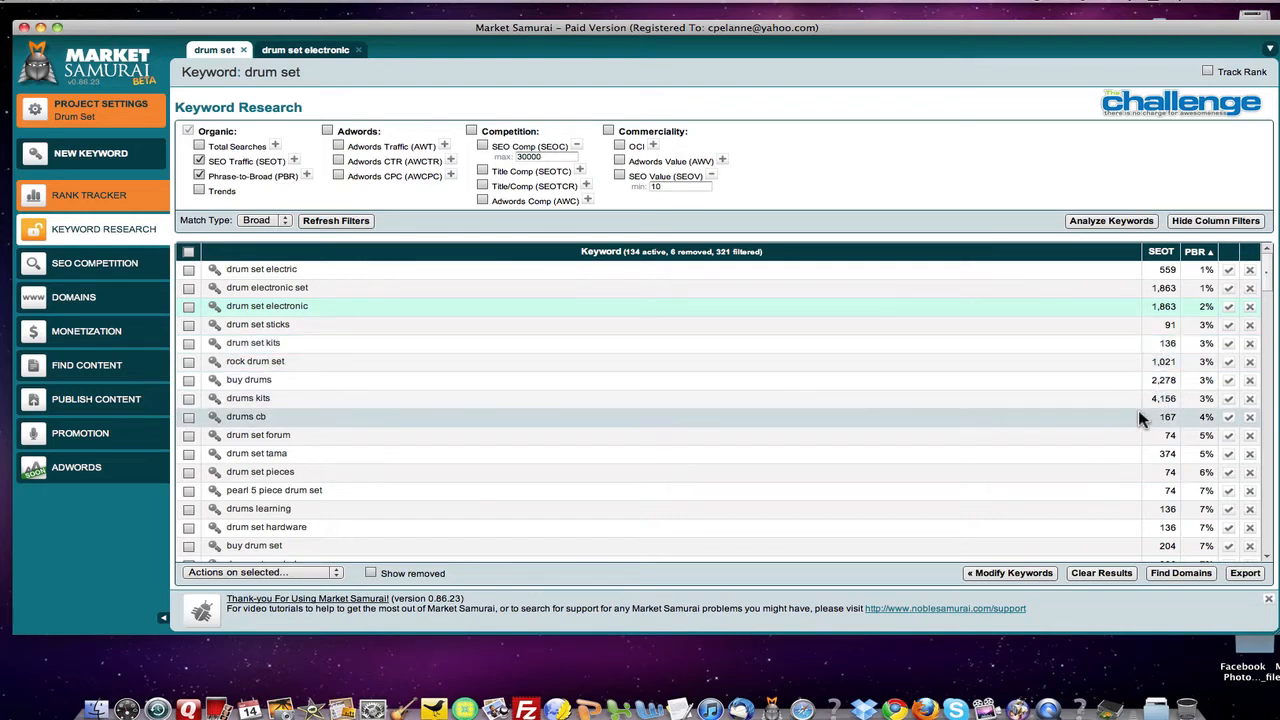
Examine the SEO traffic of the drum set keywords with low phrase-to-broad ratios for candidates worth permuting
scroll(1143, 413, "down", 4)
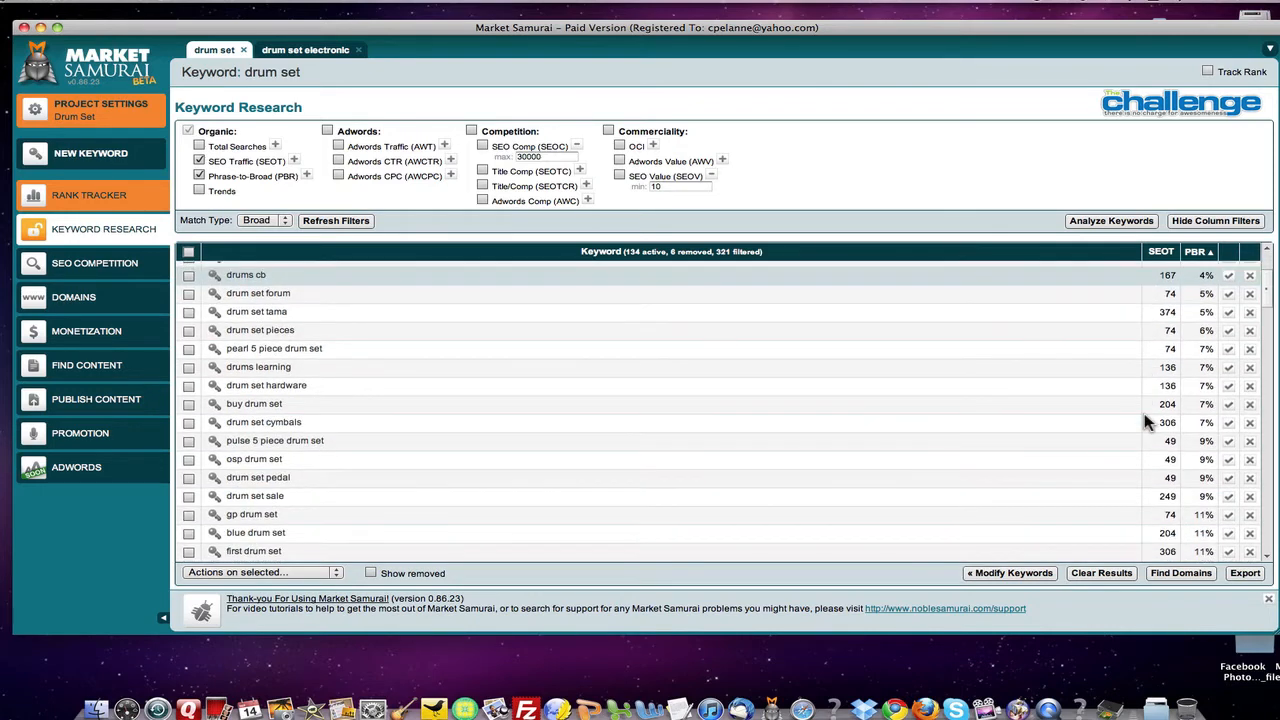
scroll(1144, 413, "down", 10)
scroll(1144, 413, "down", 5)
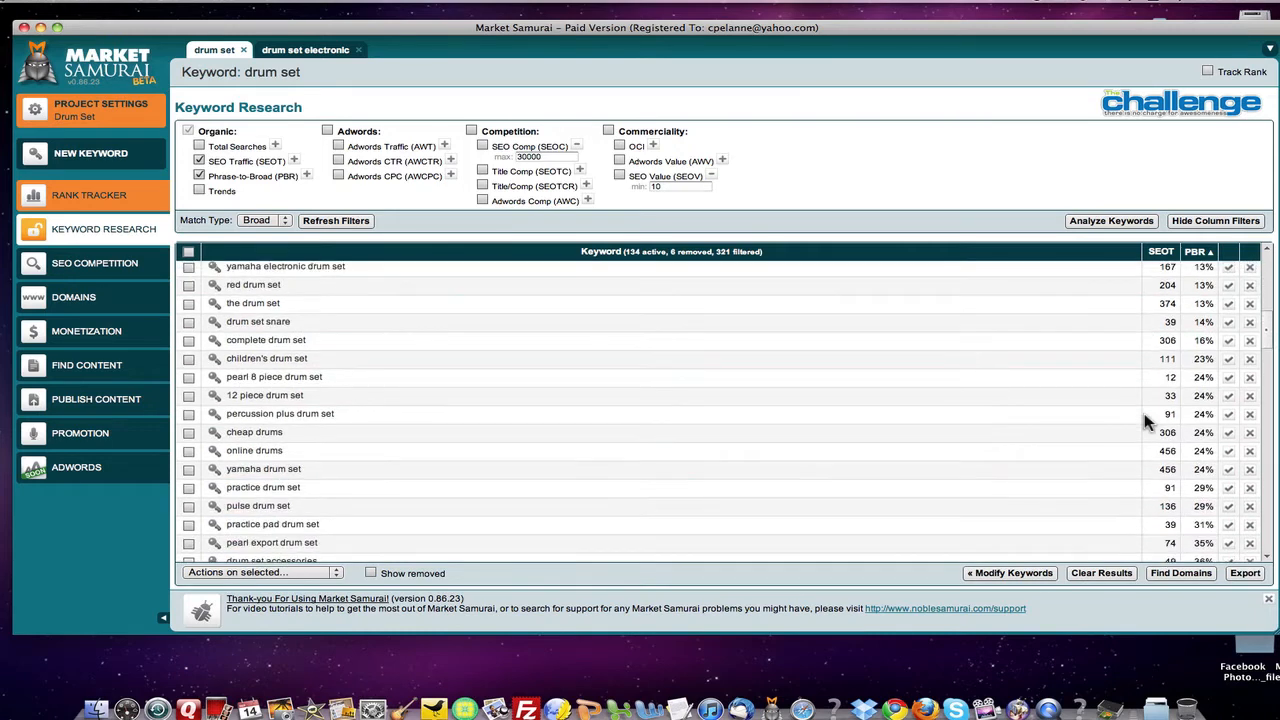
scroll(1146, 420, "down", 5)
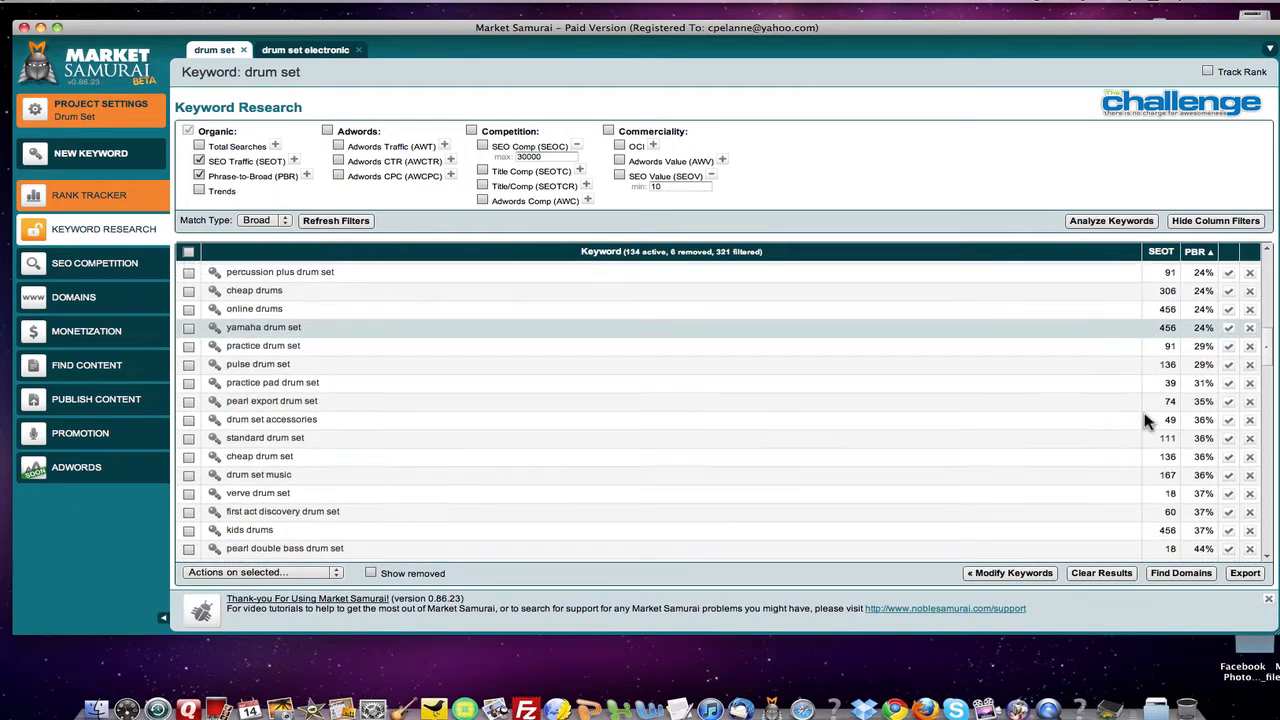
scroll(1146, 420, "up", 20)
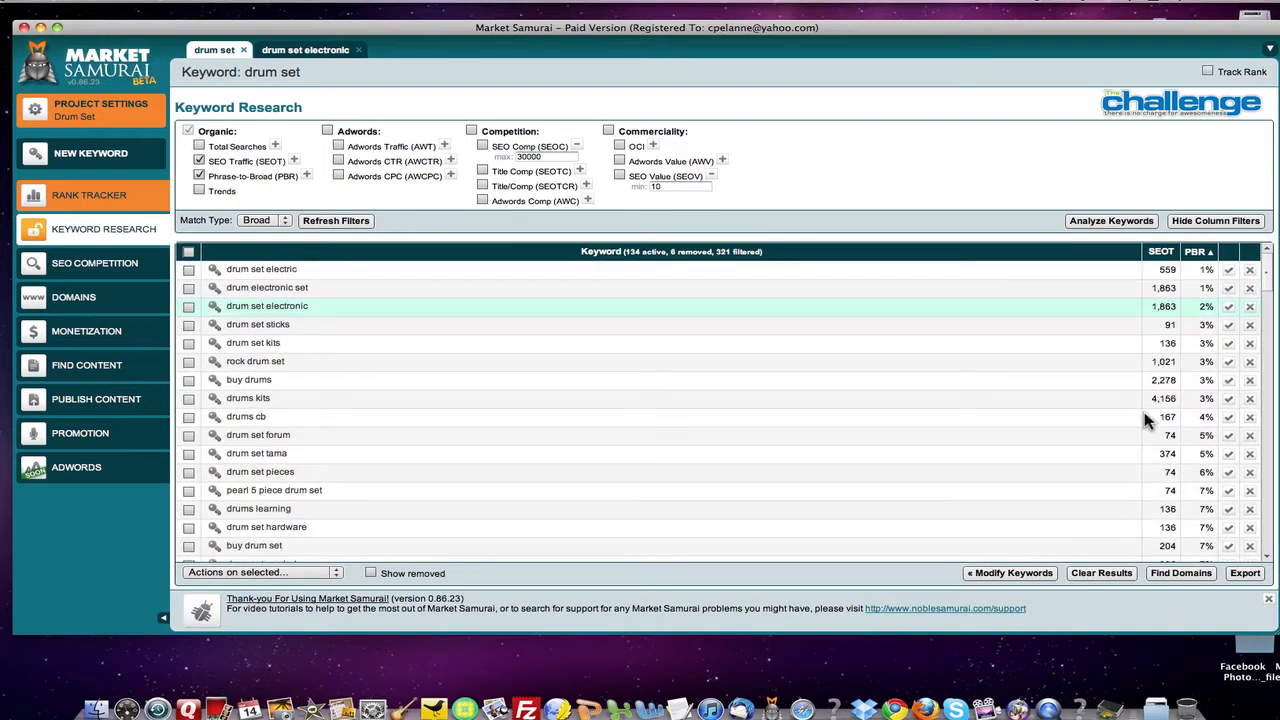
scroll(1146, 420, "down", 3)
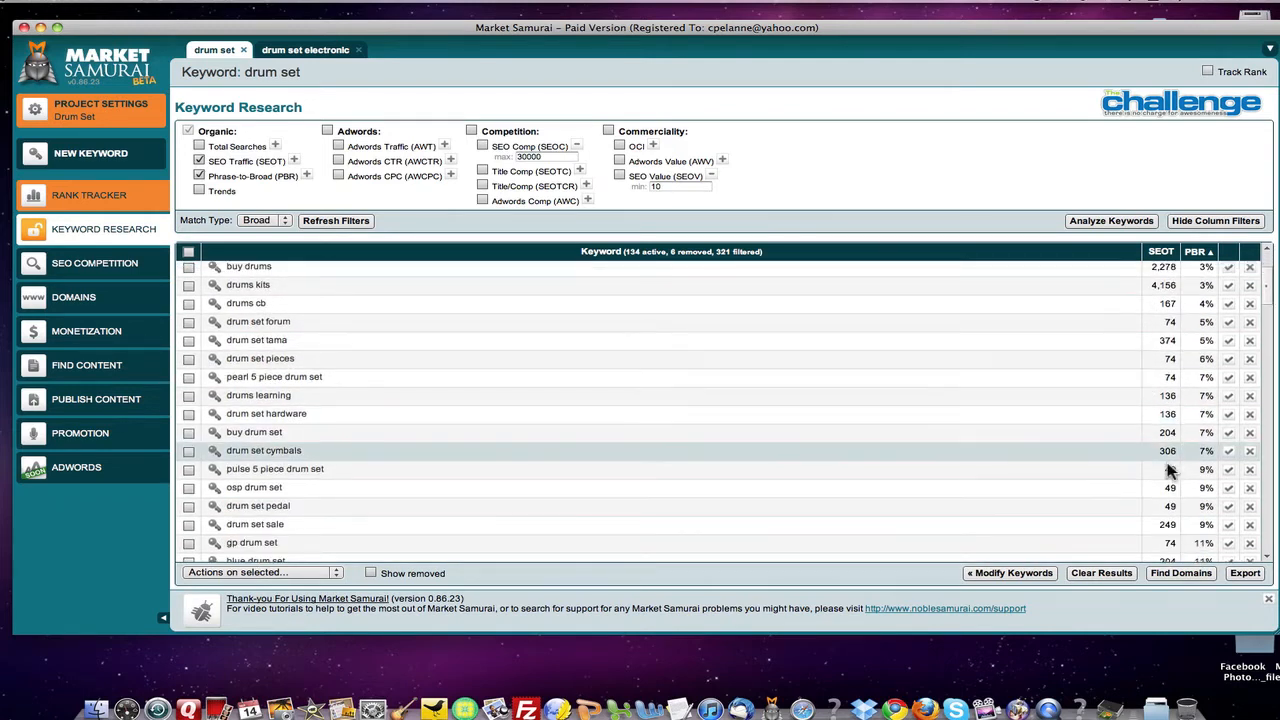
scroll(1157, 467, "down", 3)
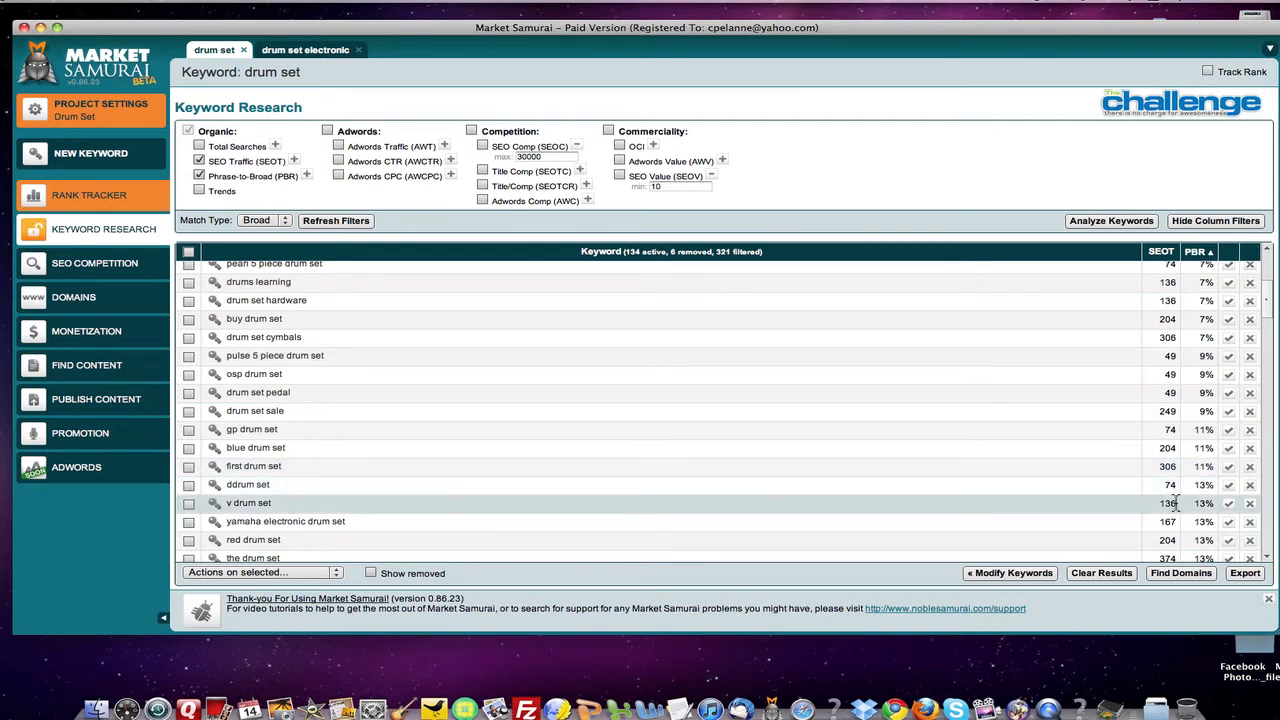
scroll(1174, 503, "down", 3)
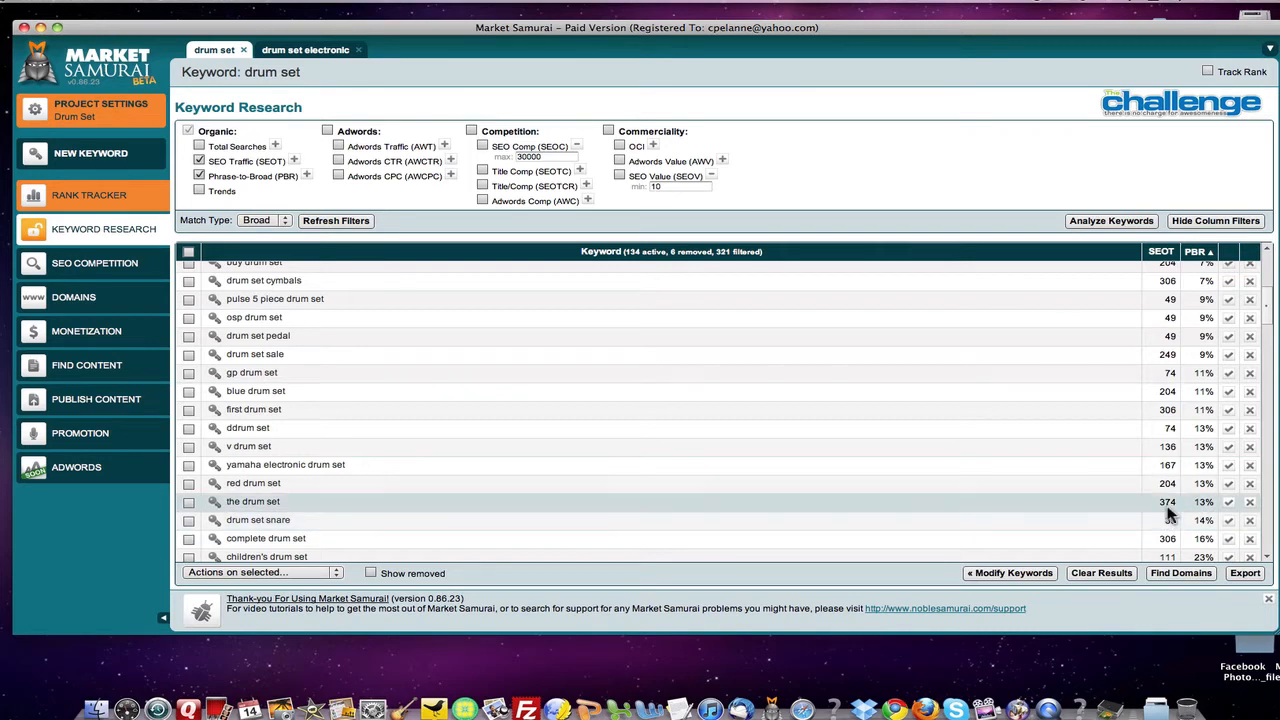
scroll(1168, 520, "up", 15)
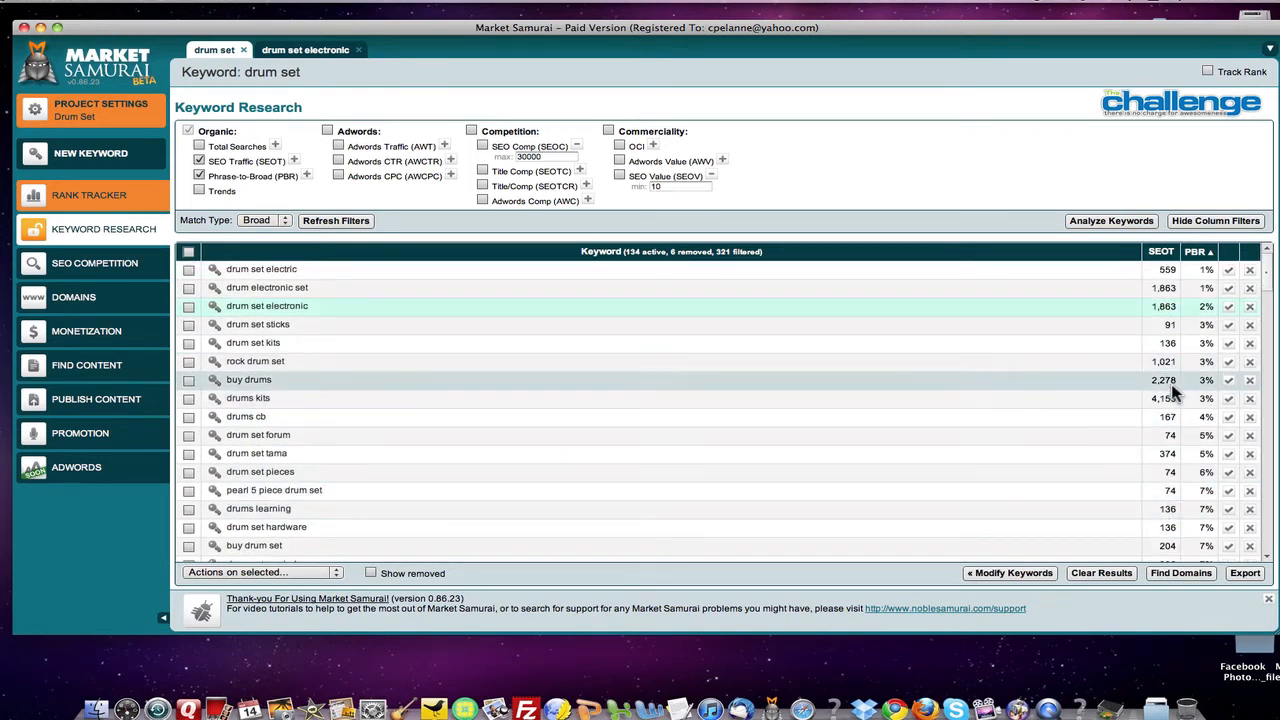
Add the permutations of the keyword buy drums in its own keyword research and analyze their SEO traffic and phrase-to-broad ratio
left_click(215, 382)
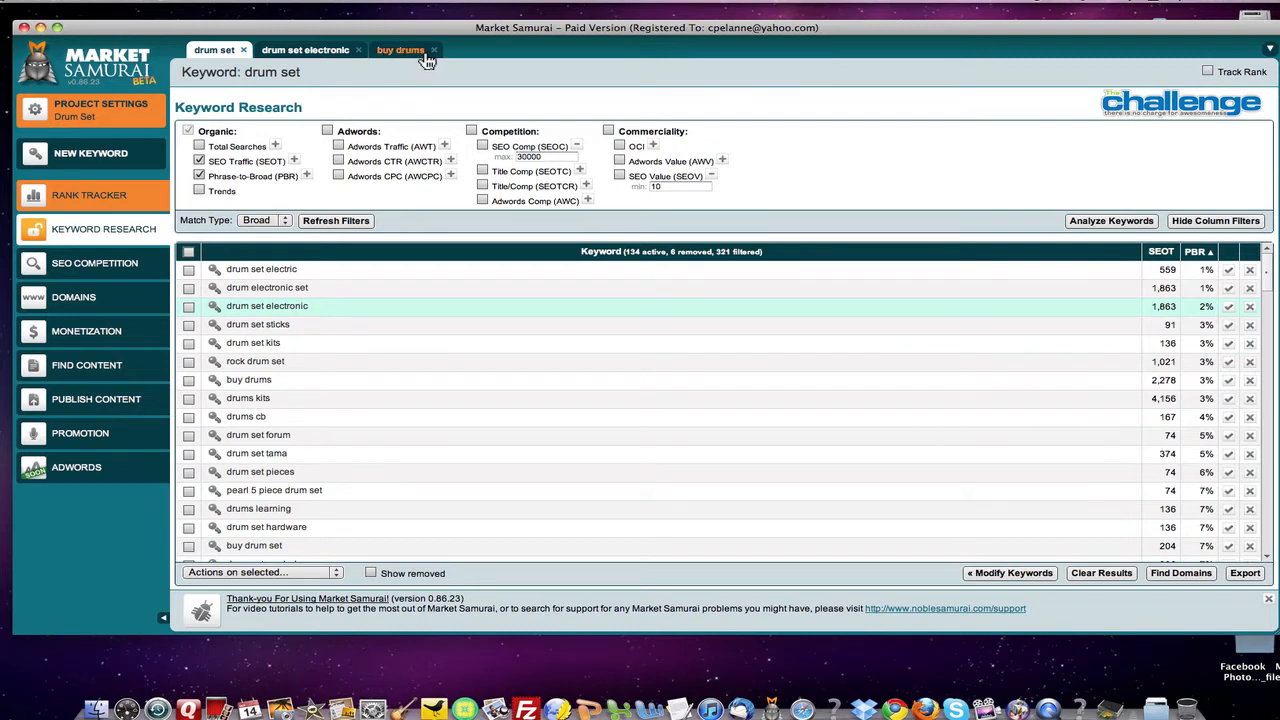
left_click(412, 52)
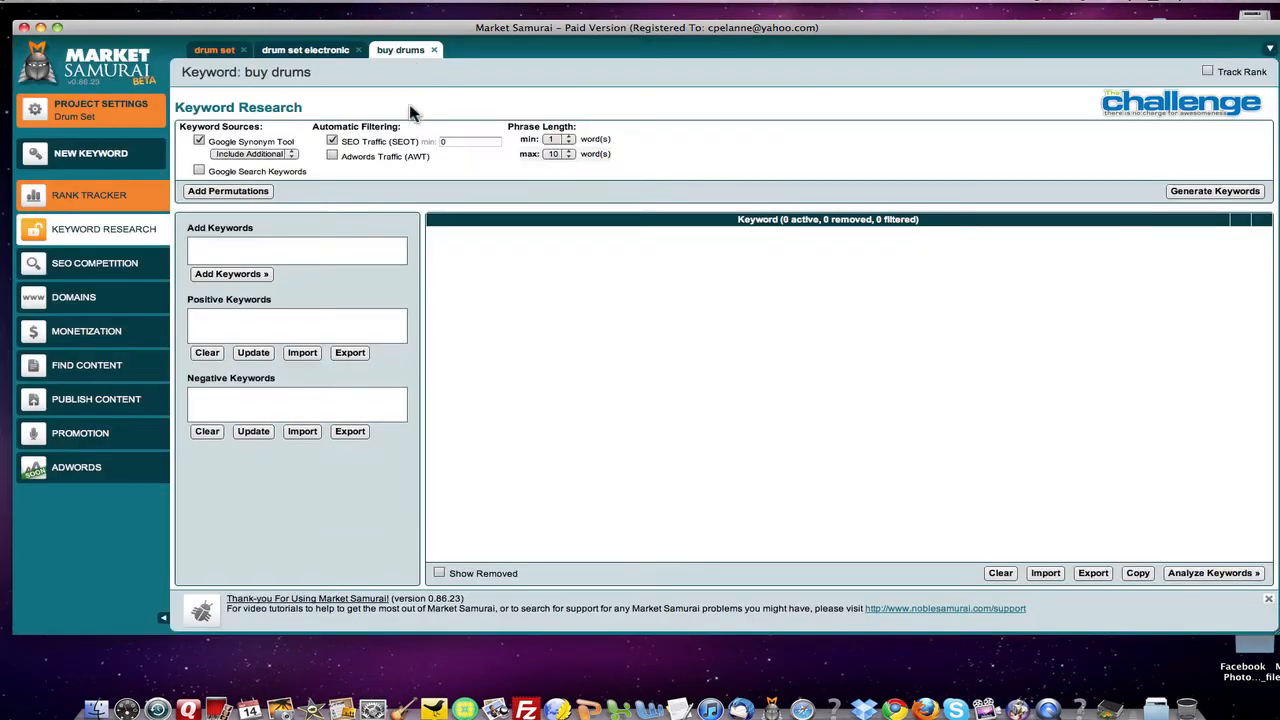
left_click(218, 192)
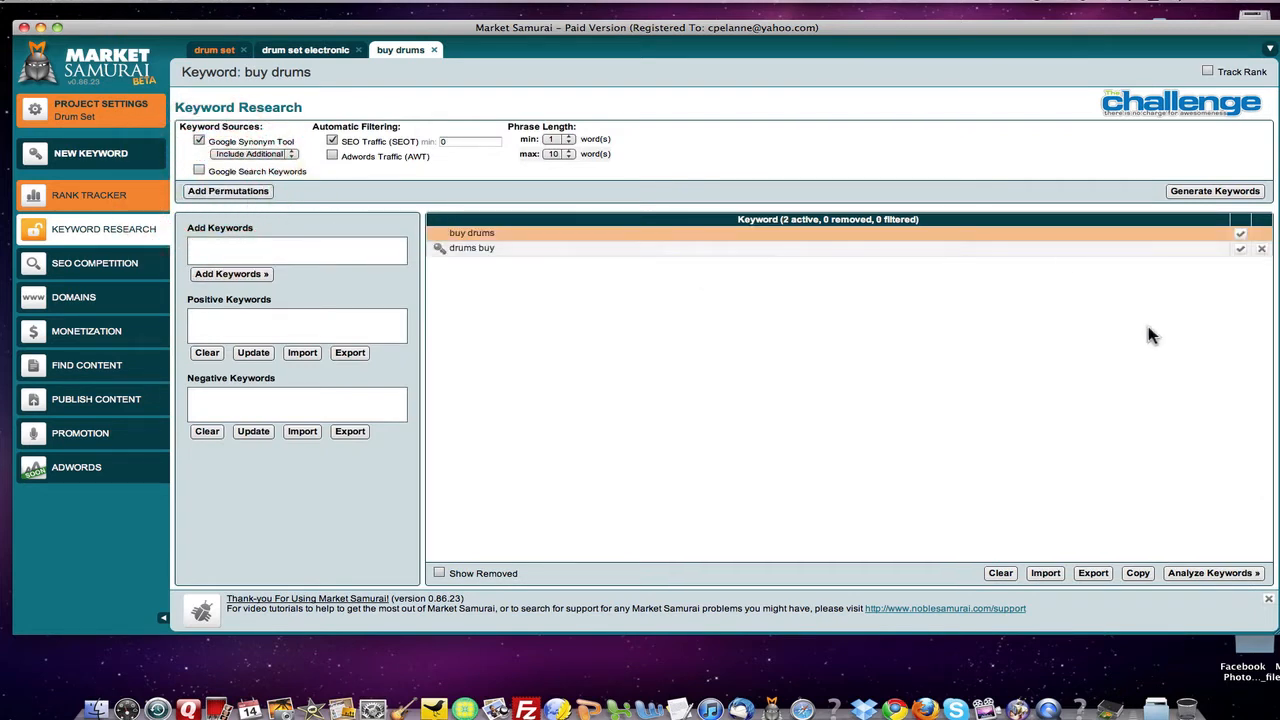
left_click(1212, 573)
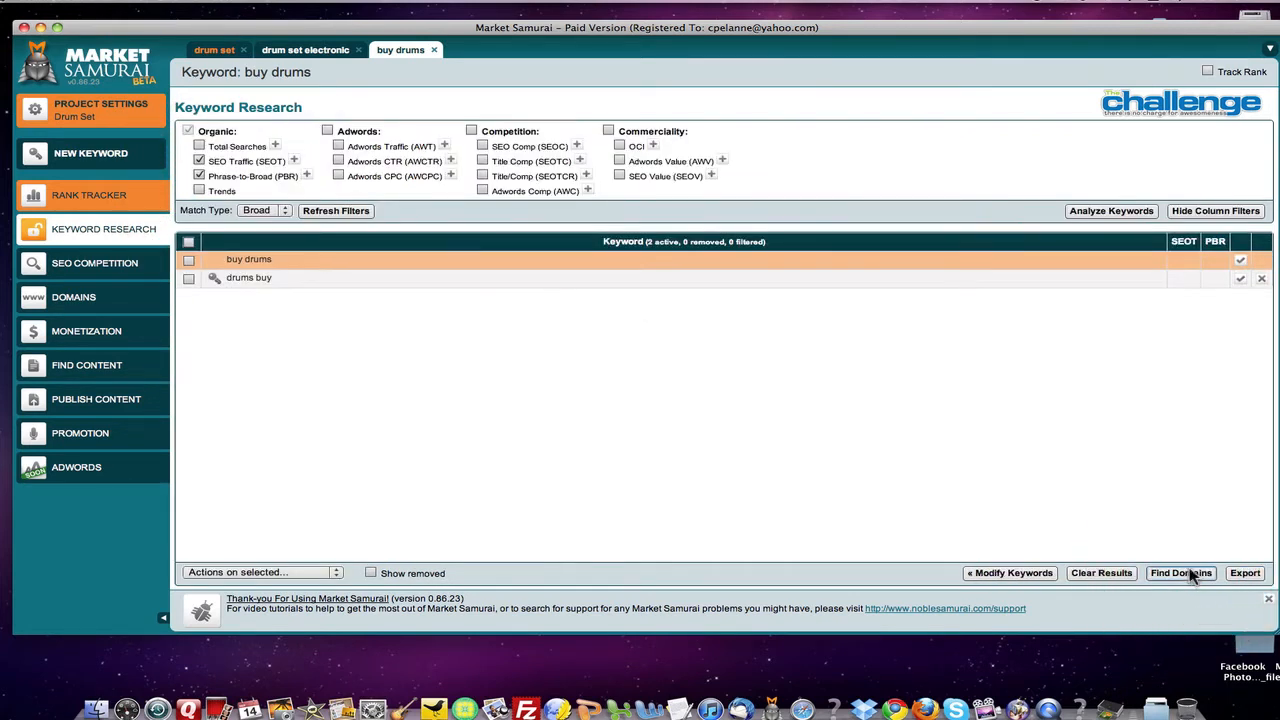
left_click(1117, 212)
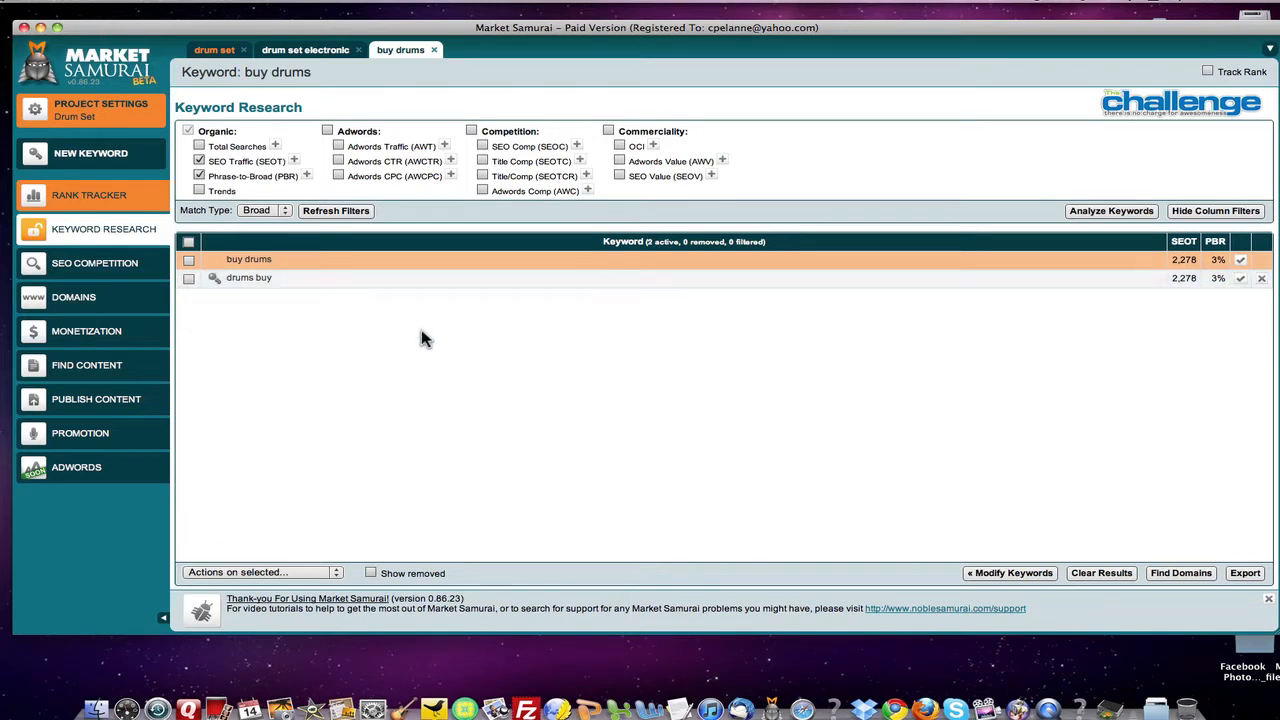
Enable Google Search Keywords as a keyword source for buy drums and analyze its keyword list again
left_click(1018, 577)
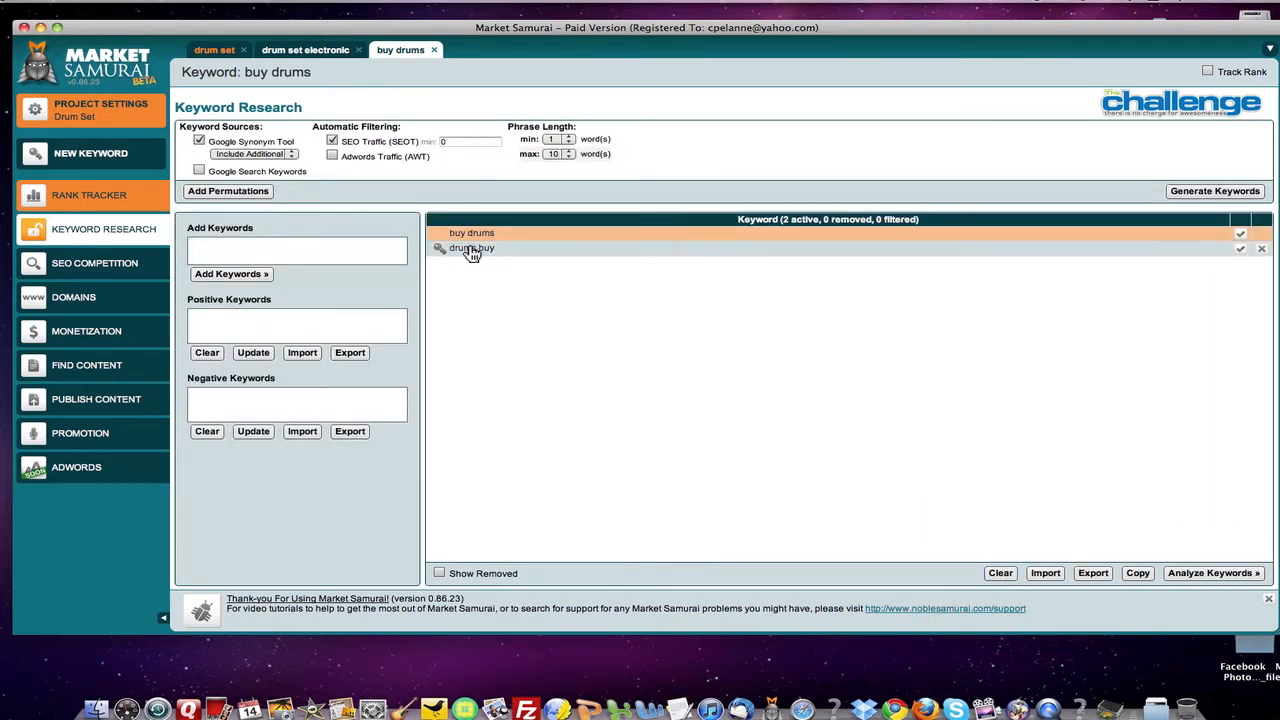
left_click(199, 171)
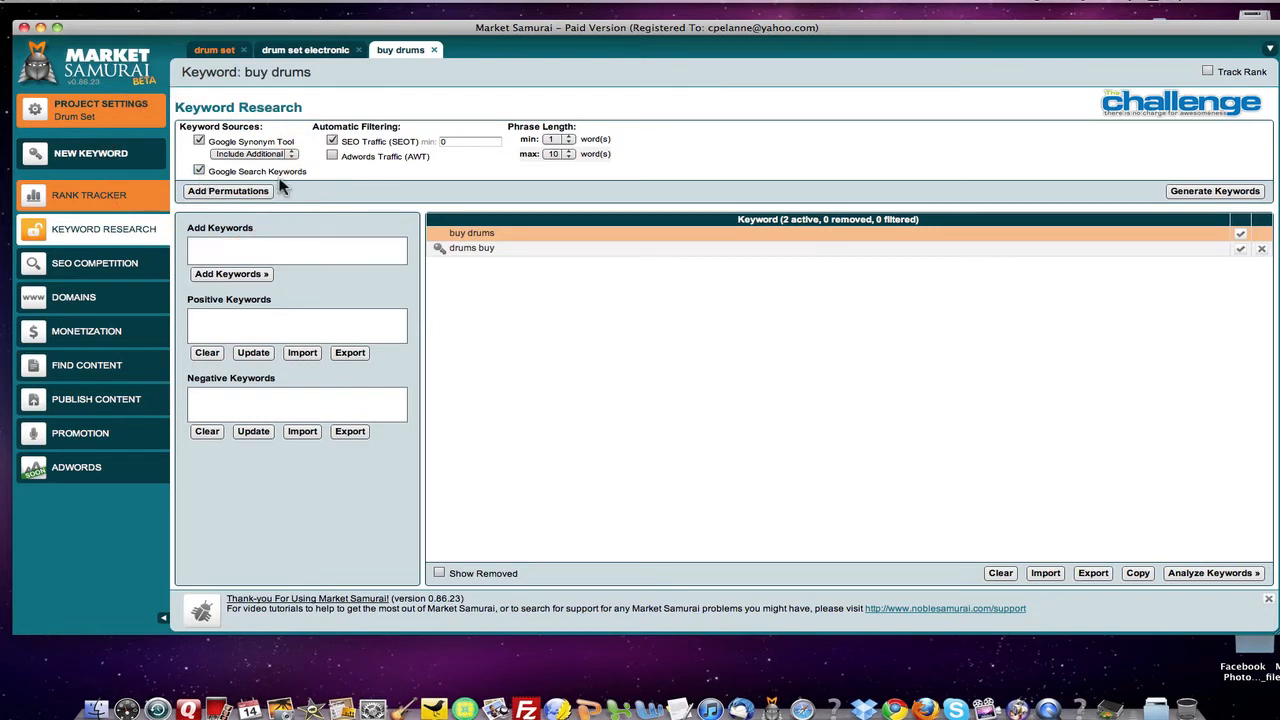
left_click(503, 235)
left_click(1199, 569)
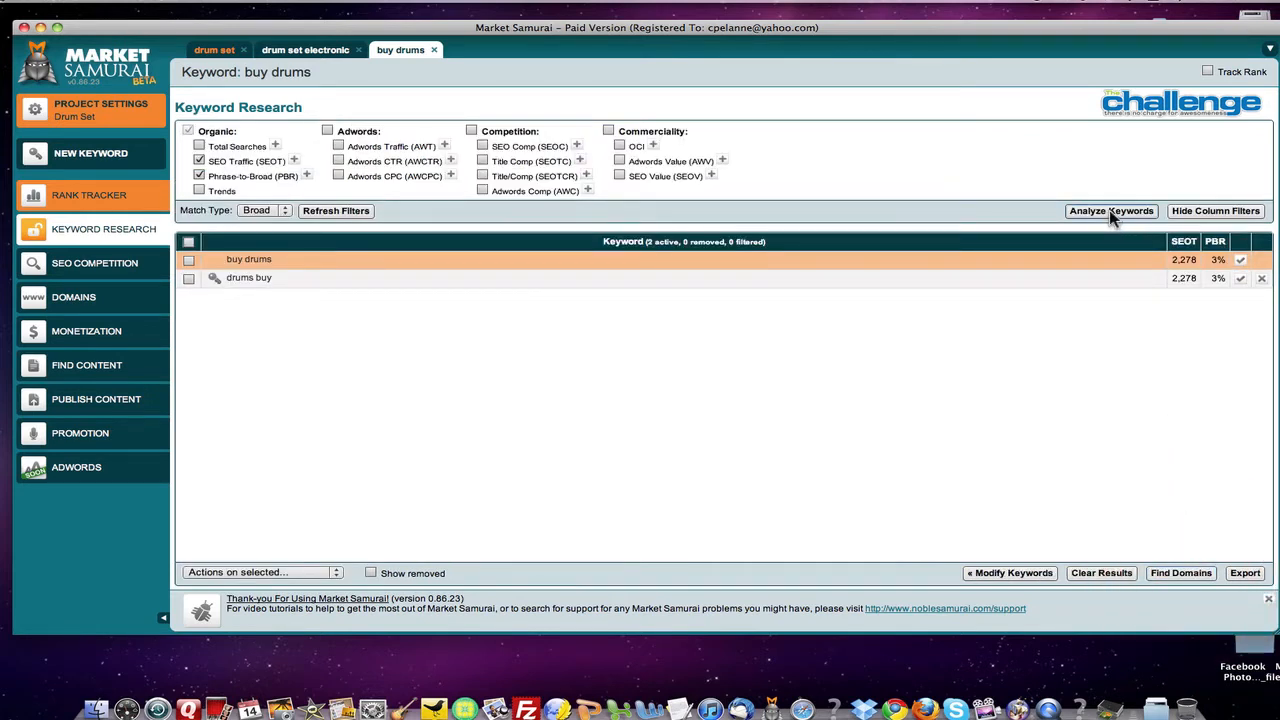
left_click(1109, 210)
Generate related keywords for buy drums from the enabled sources and analyze the expanded list
left_click(1010, 573)
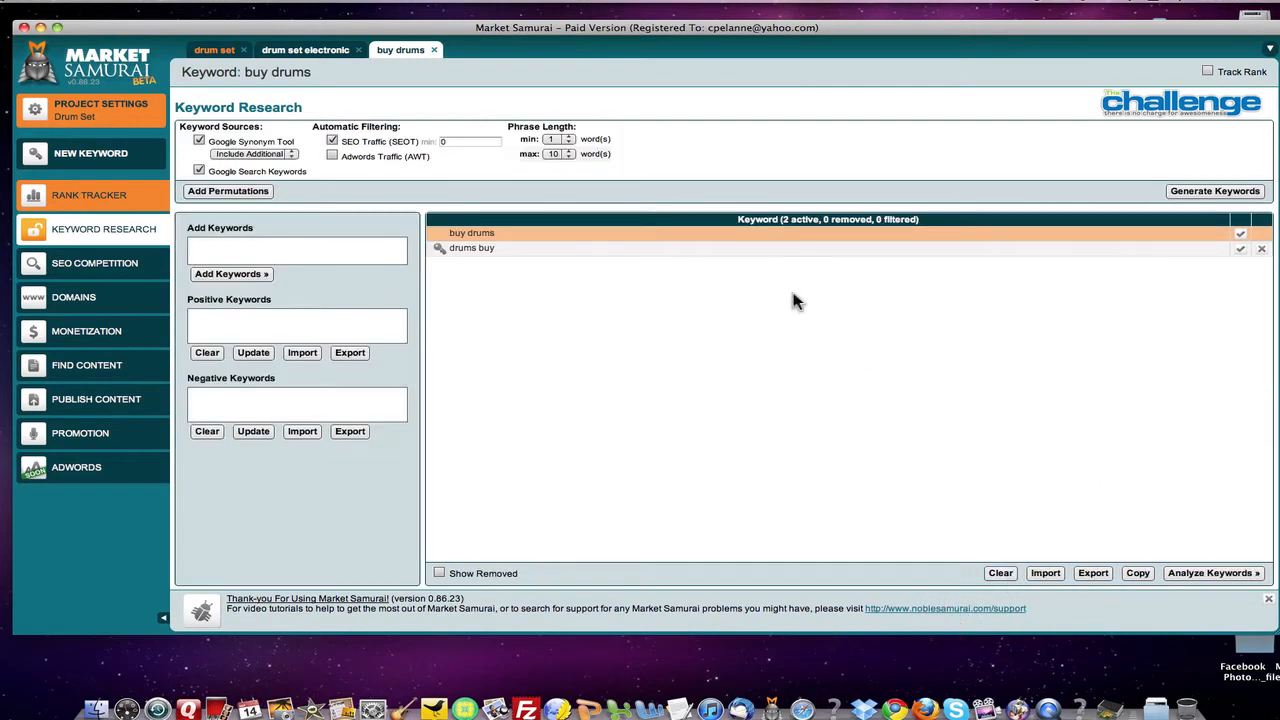
left_click(1214, 192)
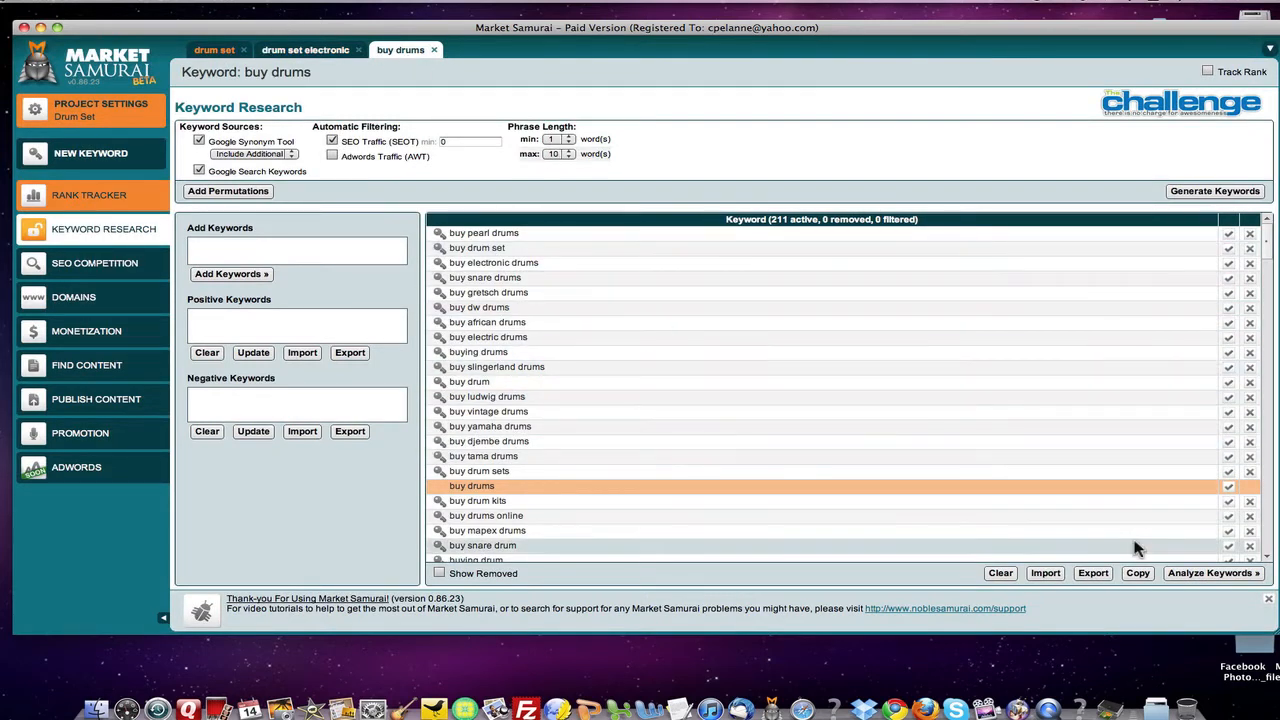
left_click(1197, 573)
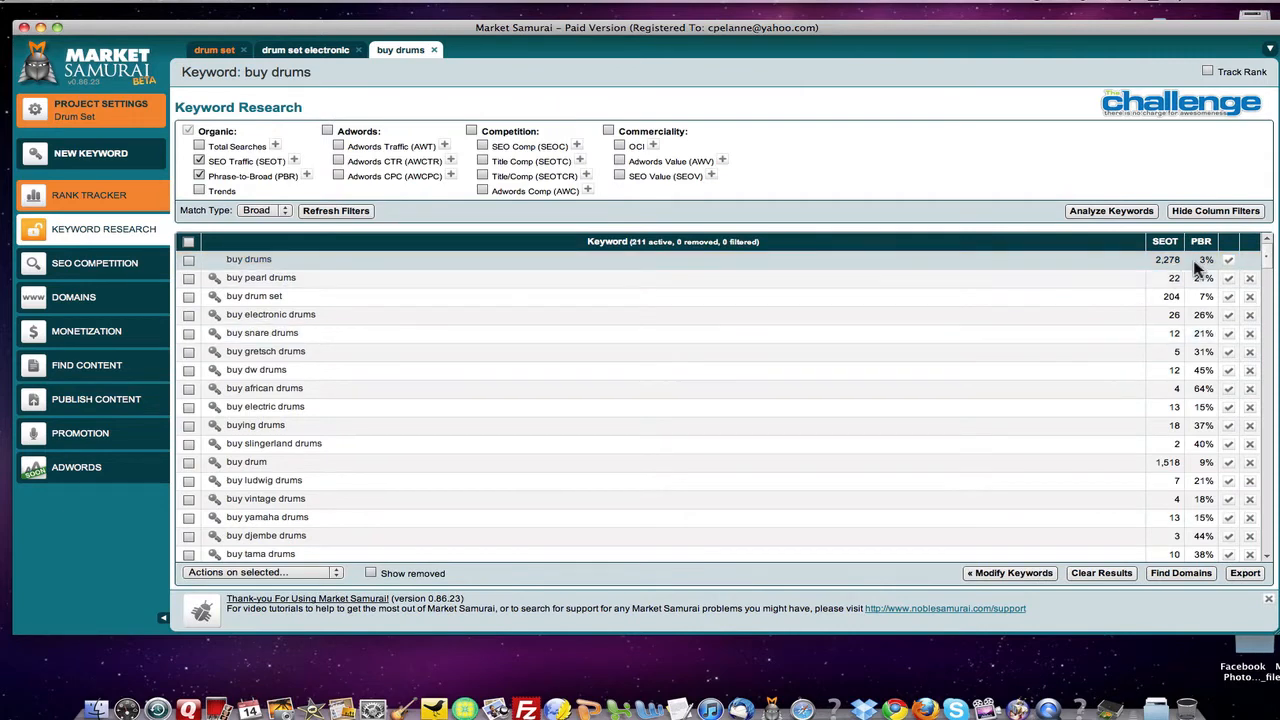
Sort the buy drums keywords by SEO traffic and then by phrase-to-broad ratio, both highest first
mouse_move(1203, 258)
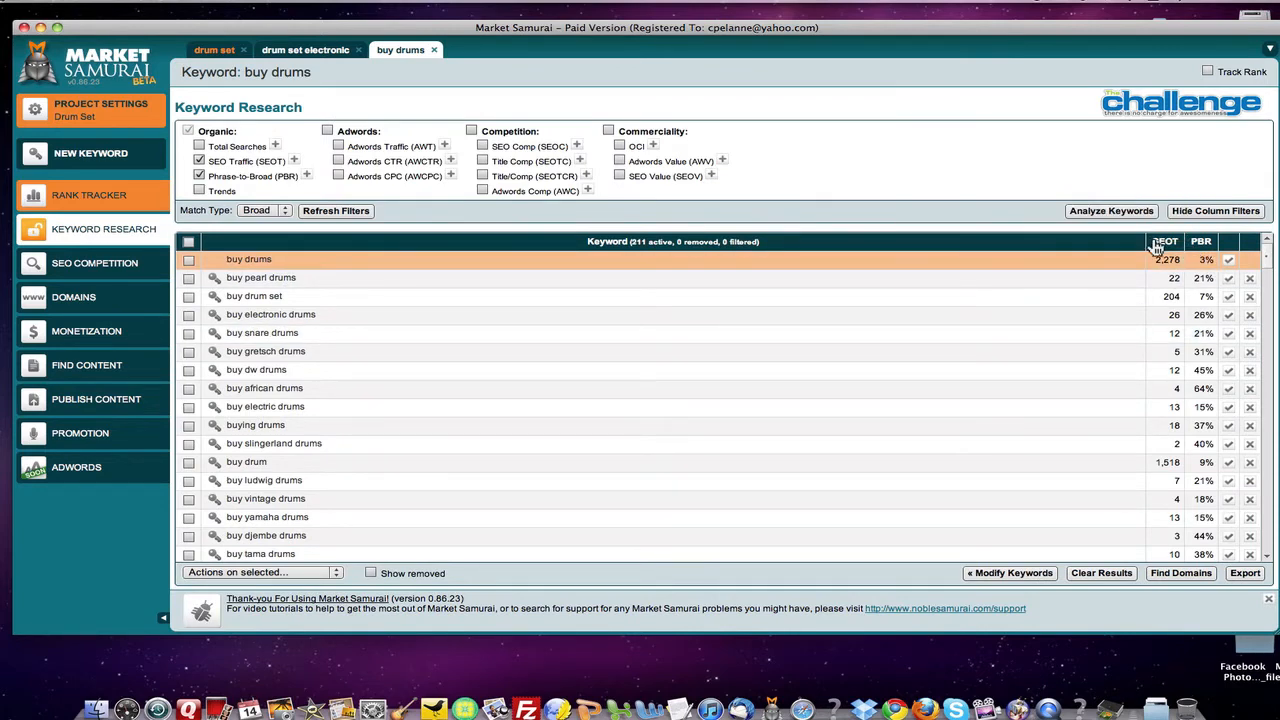
left_click(1175, 248)
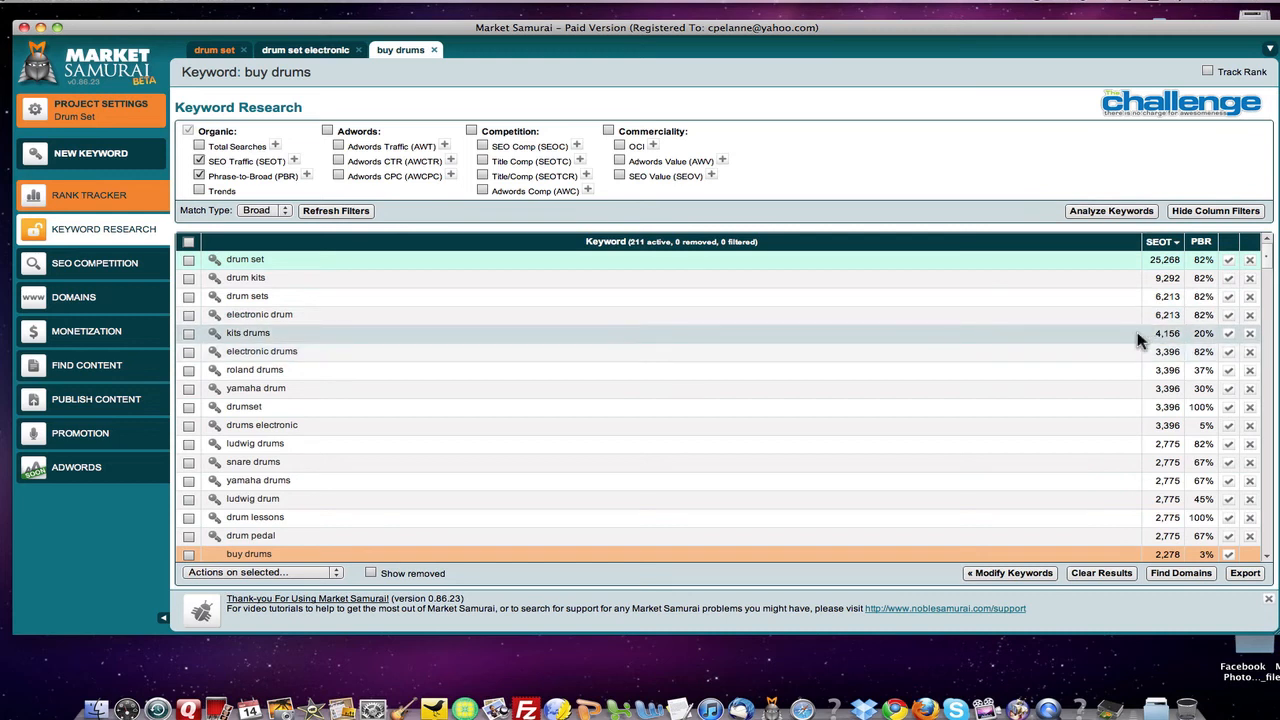
scroll(1176, 369, "down", 1)
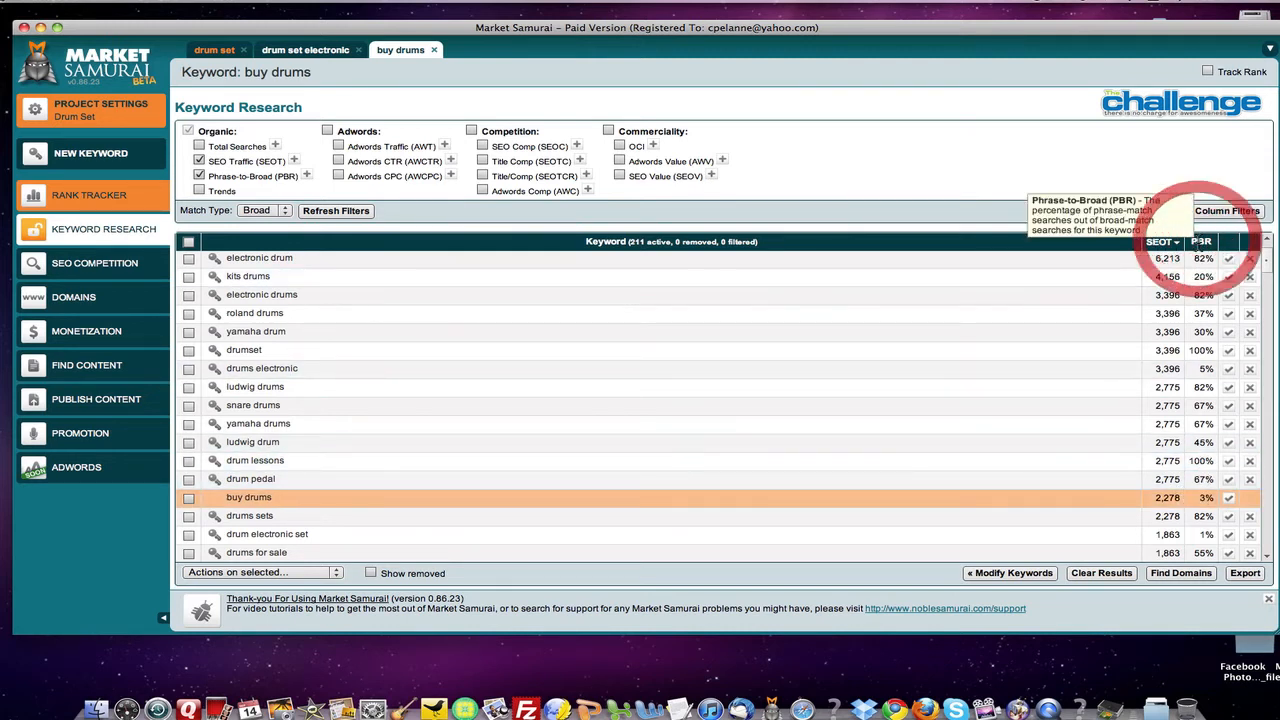
left_click(1200, 242)
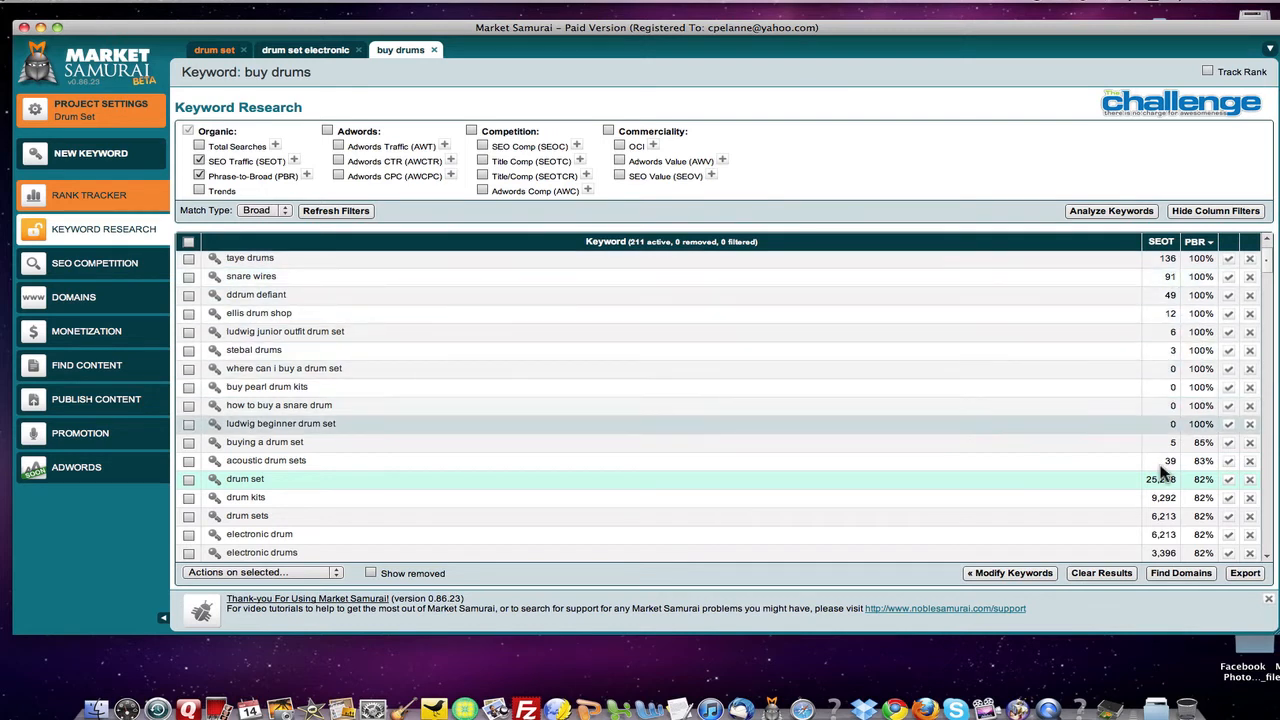
scroll(1162, 480, "down", 3)
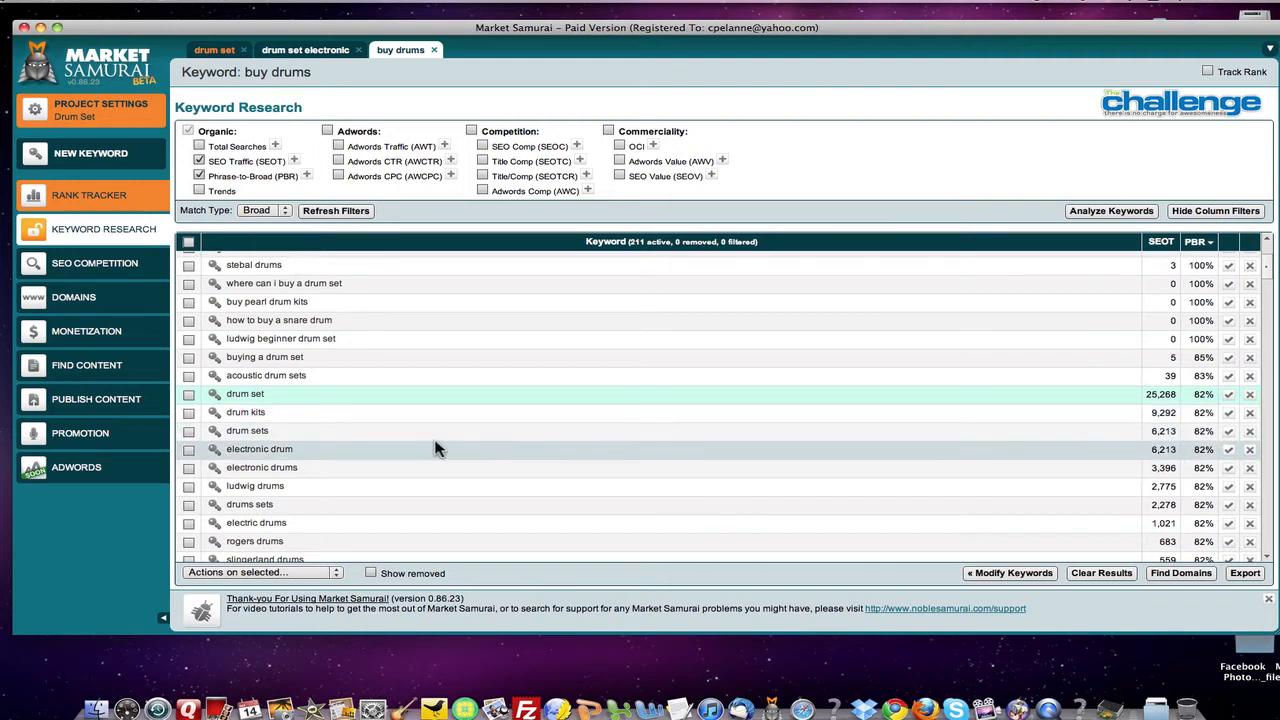
Add the permutations of the keyword drum kits in its own keyword research and analyze their SEO traffic and phrase-to-broad ratio
left_click(214, 414)
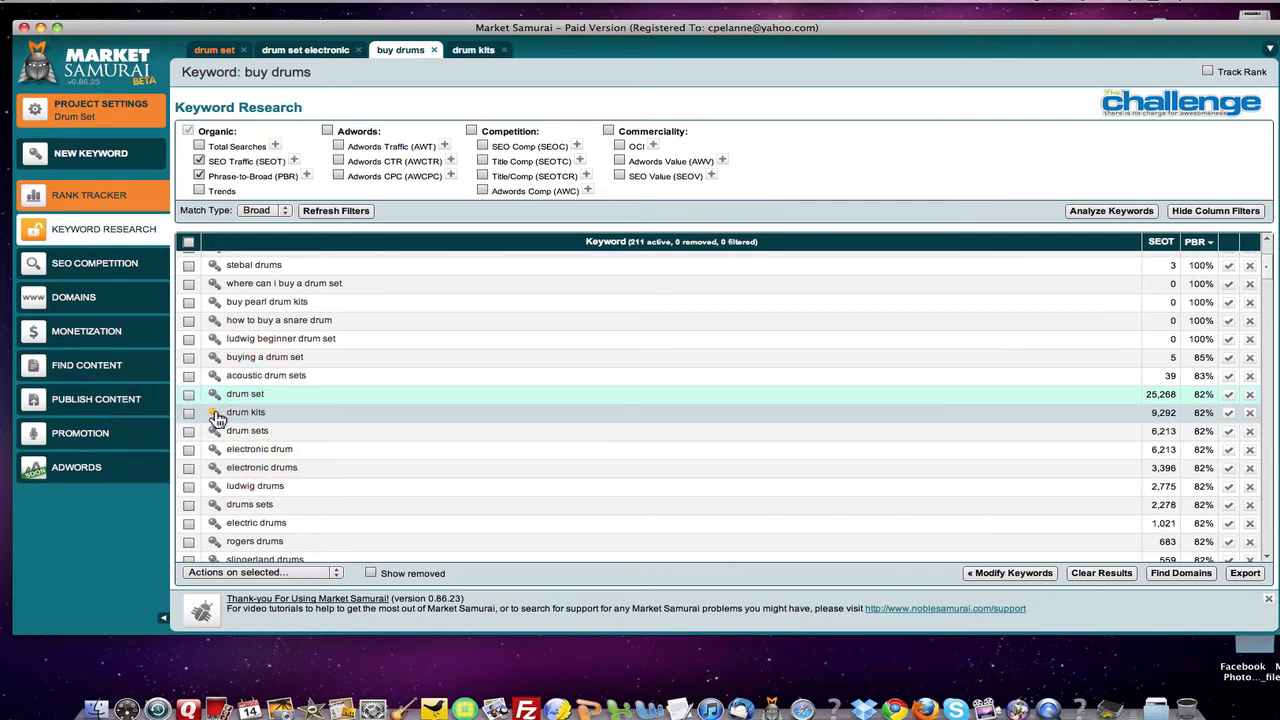
left_click(478, 52)
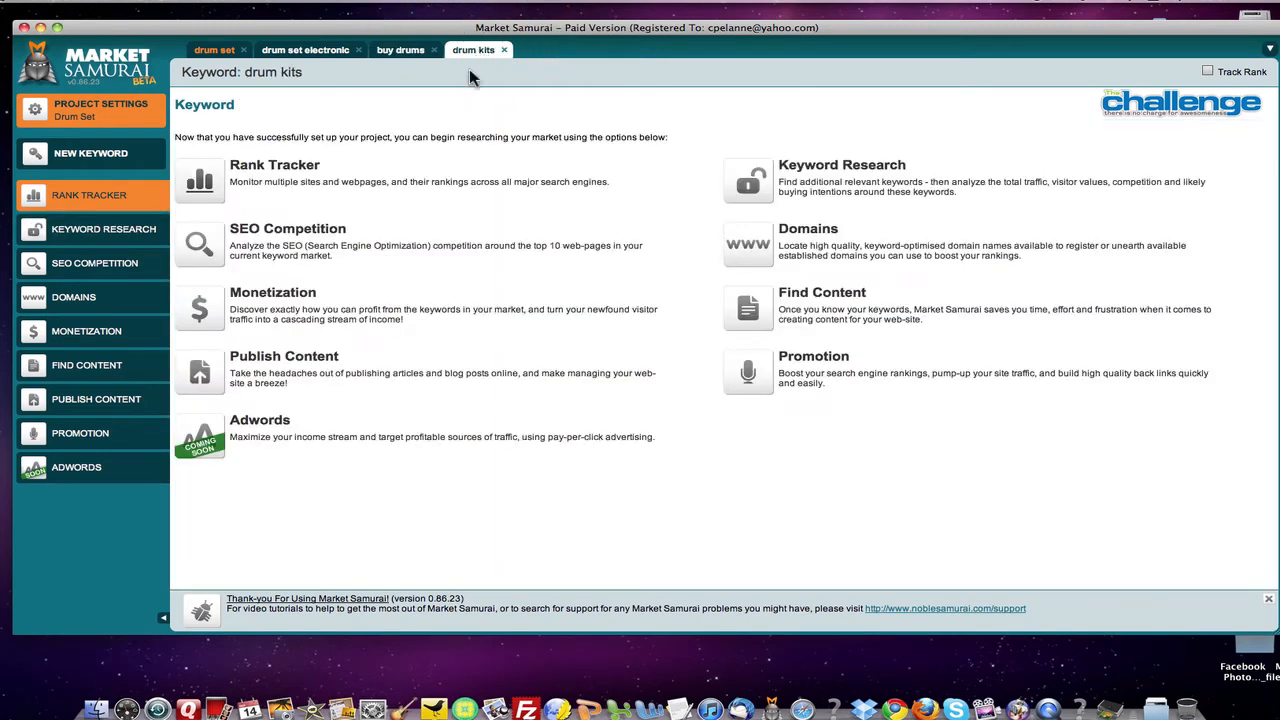
left_click(752, 178)
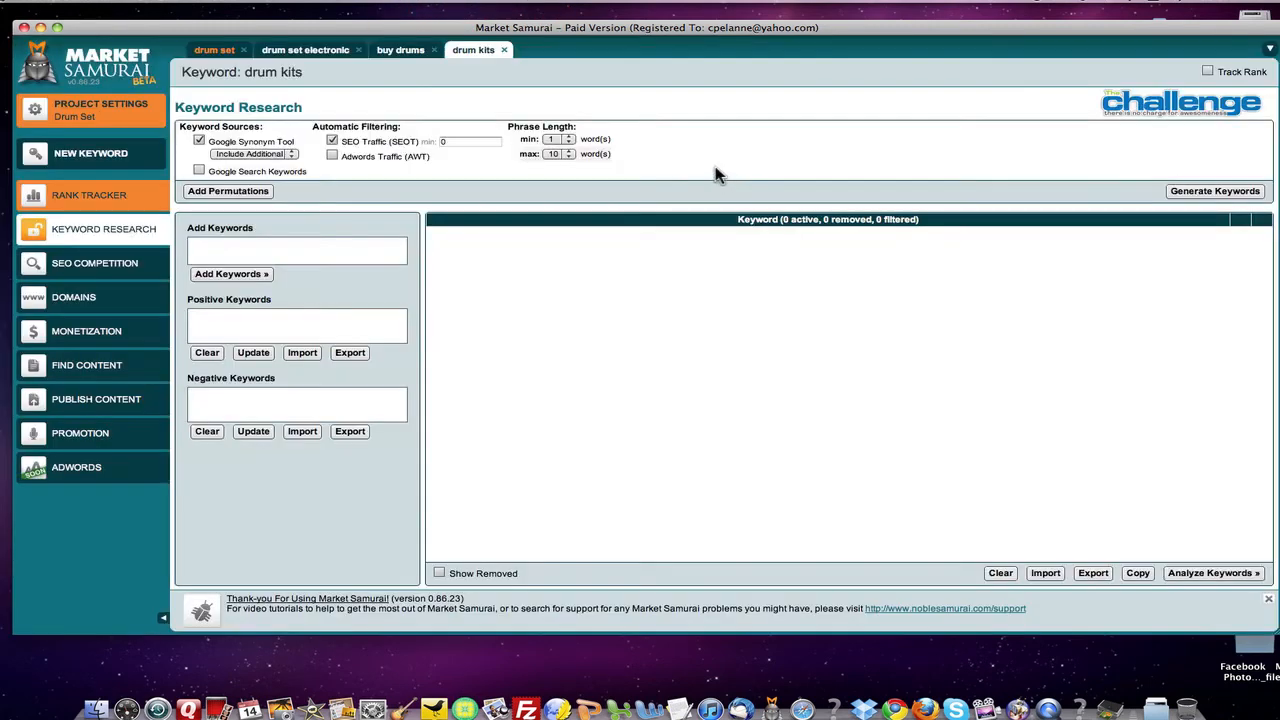
left_click(226, 191)
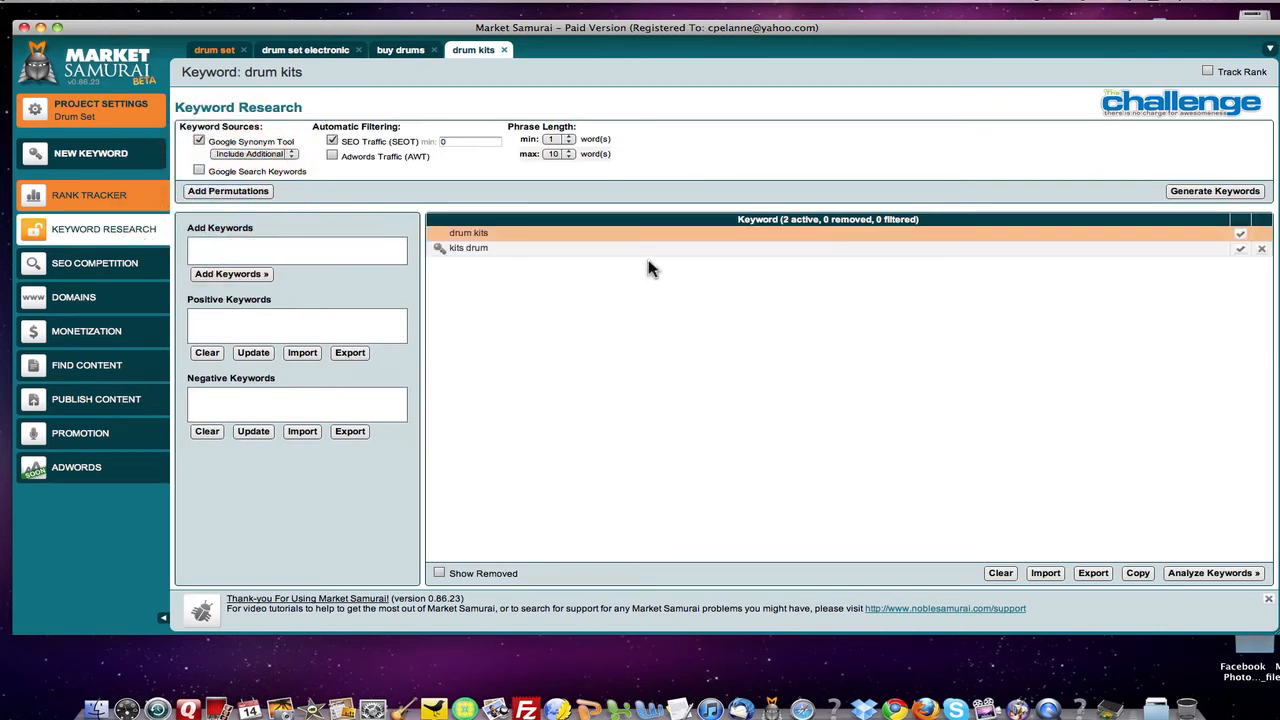
left_click(1191, 573)
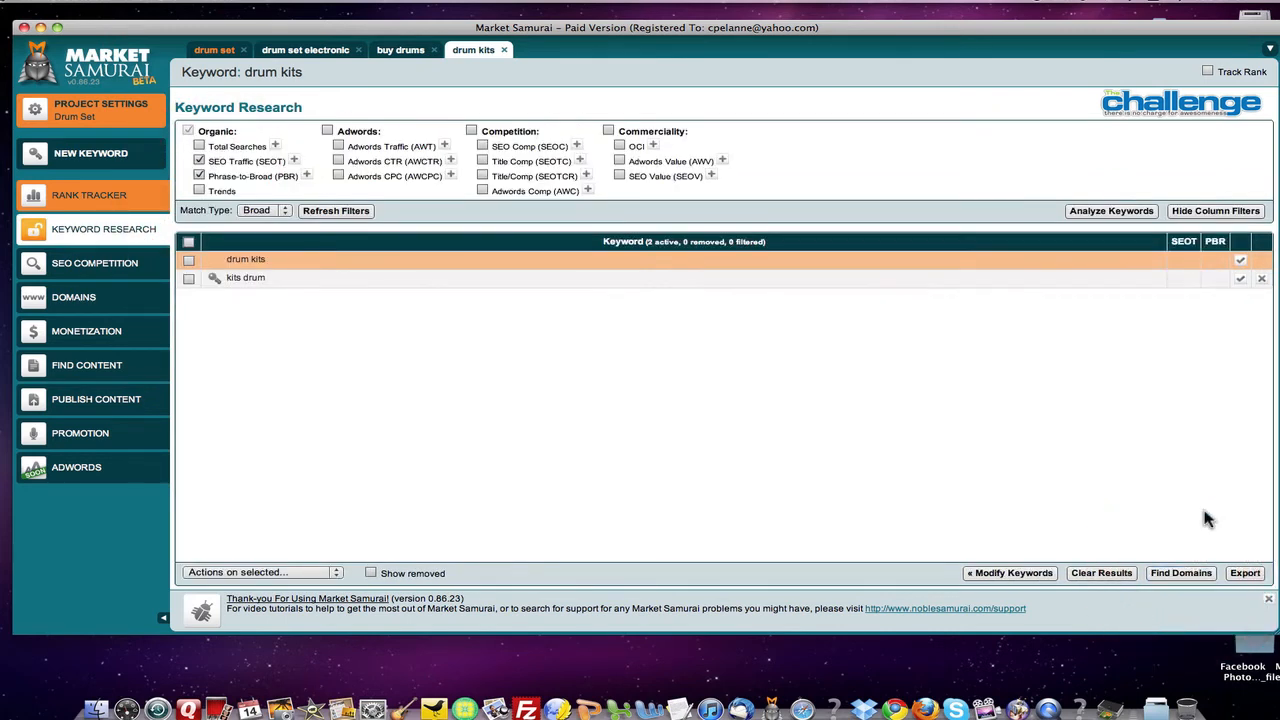
left_click(1124, 212)
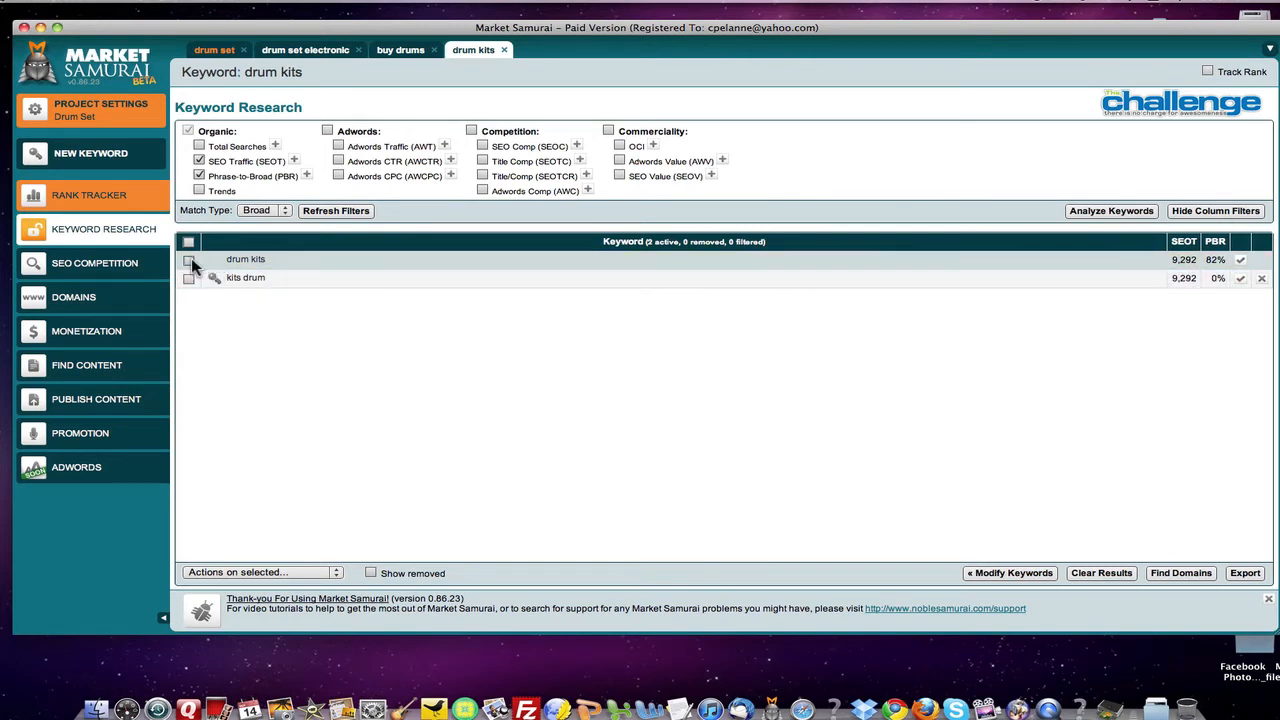
Generate the SEO competition results for the keyword drum kits with all off-page and on-page factors included
left_click(255, 261)
left_click_drag(255, 261, 321, 345)
left_click(467, 50)
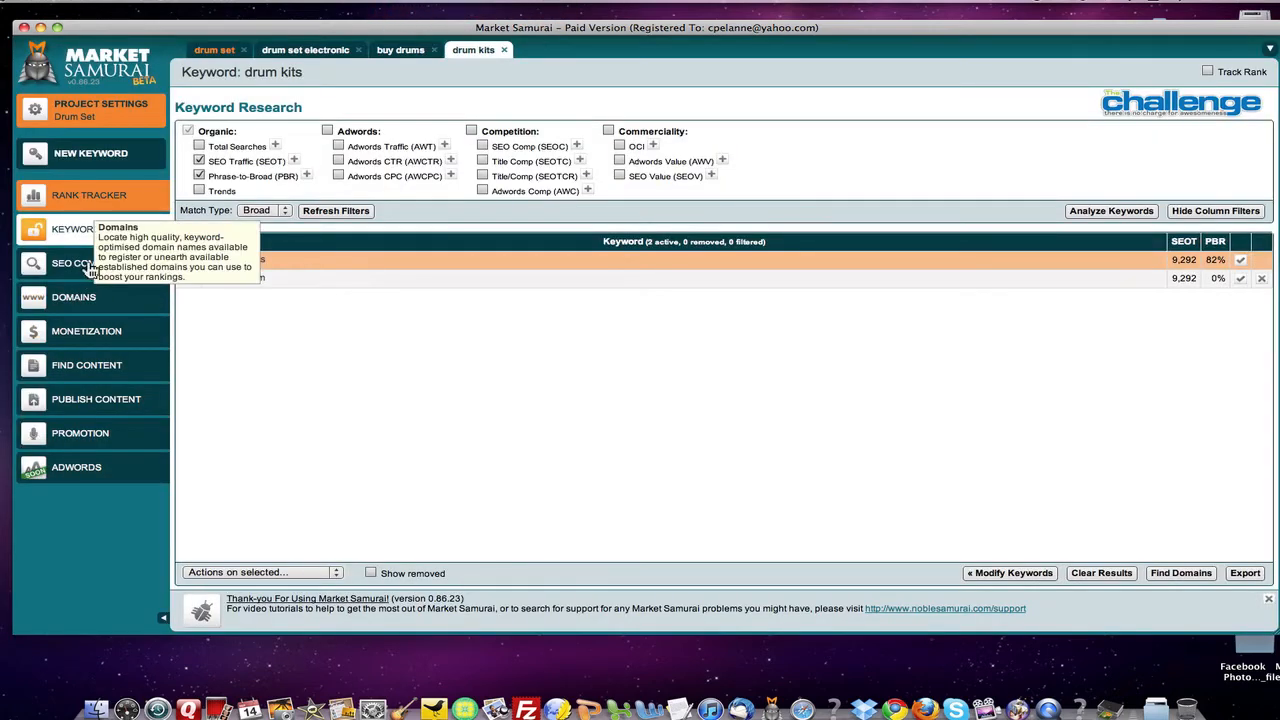
left_click(86, 261)
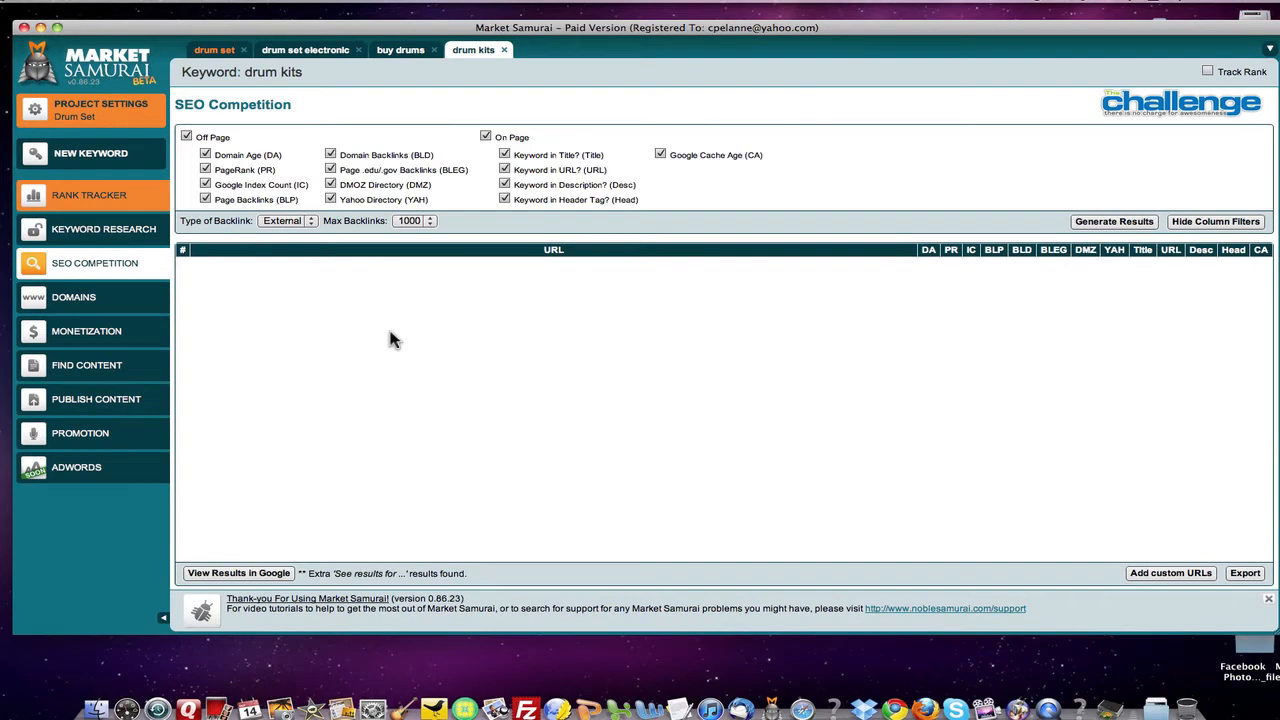
left_click(1078, 222)
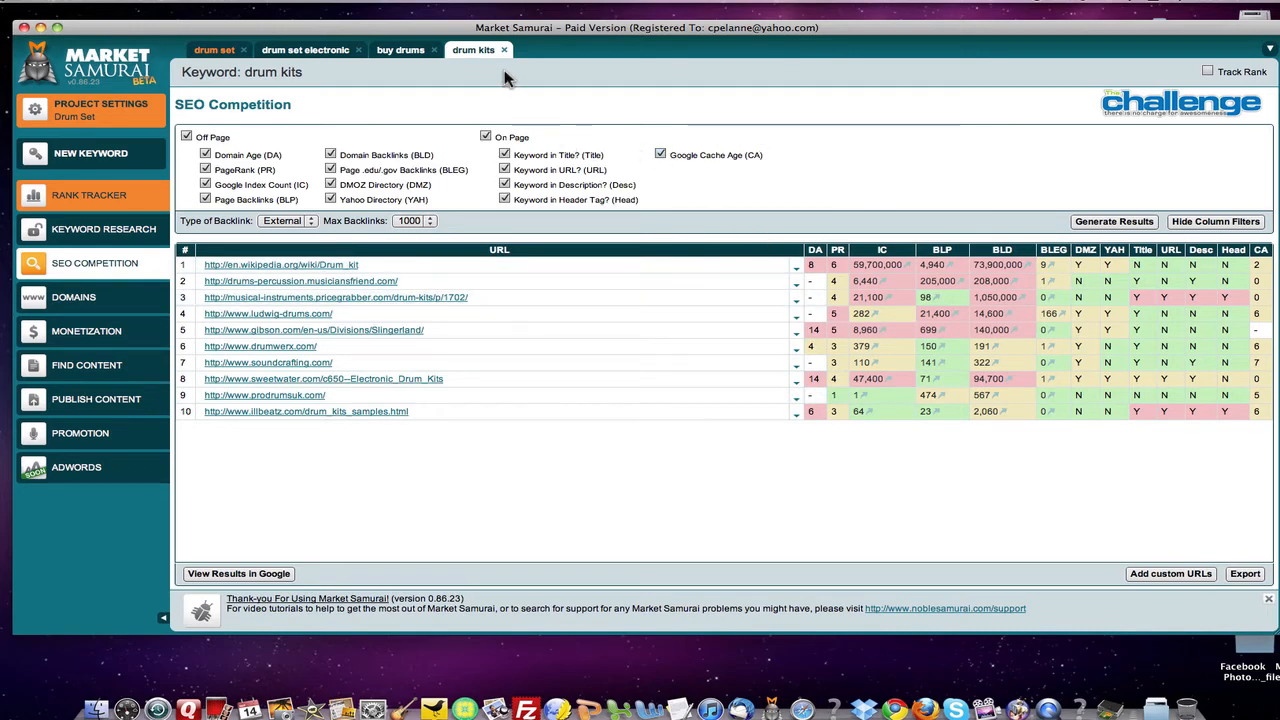
Open electronic drum kits from the buy drums keyword list as its own keyword and generate its SEO competition results
left_click(410, 54)
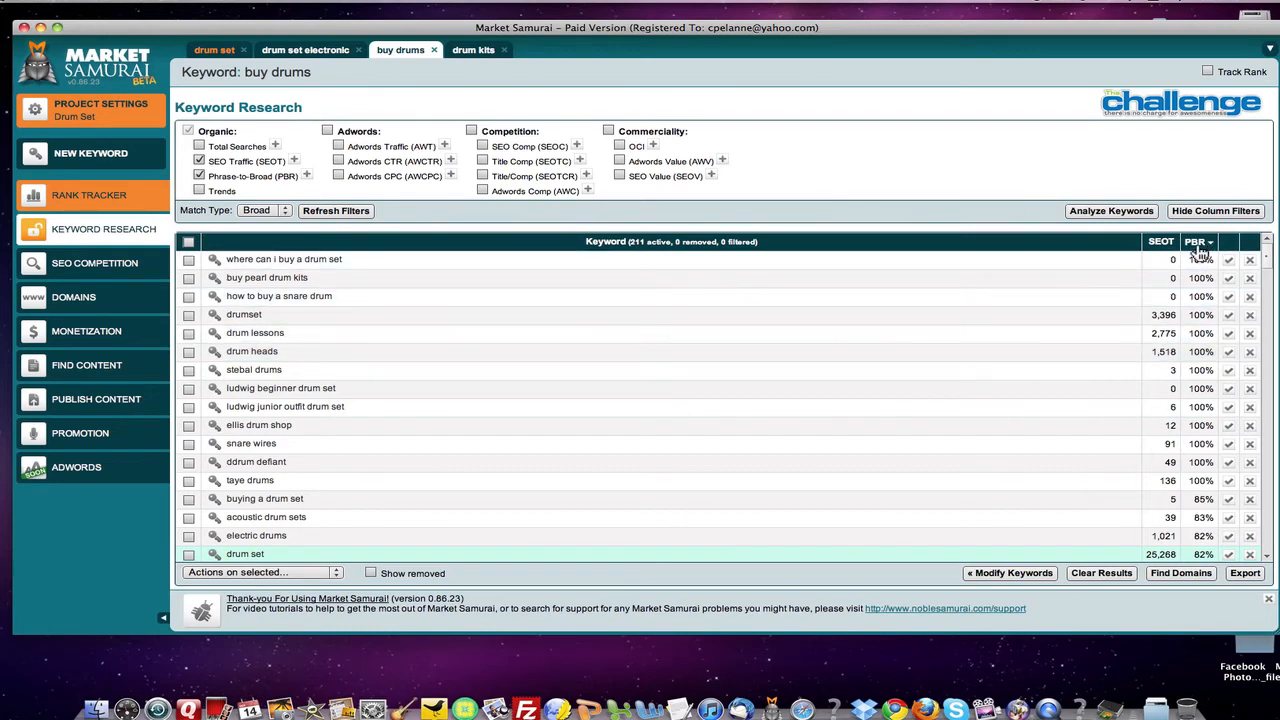
mouse_move(1200, 246)
scroll(1168, 336, "down", 5)
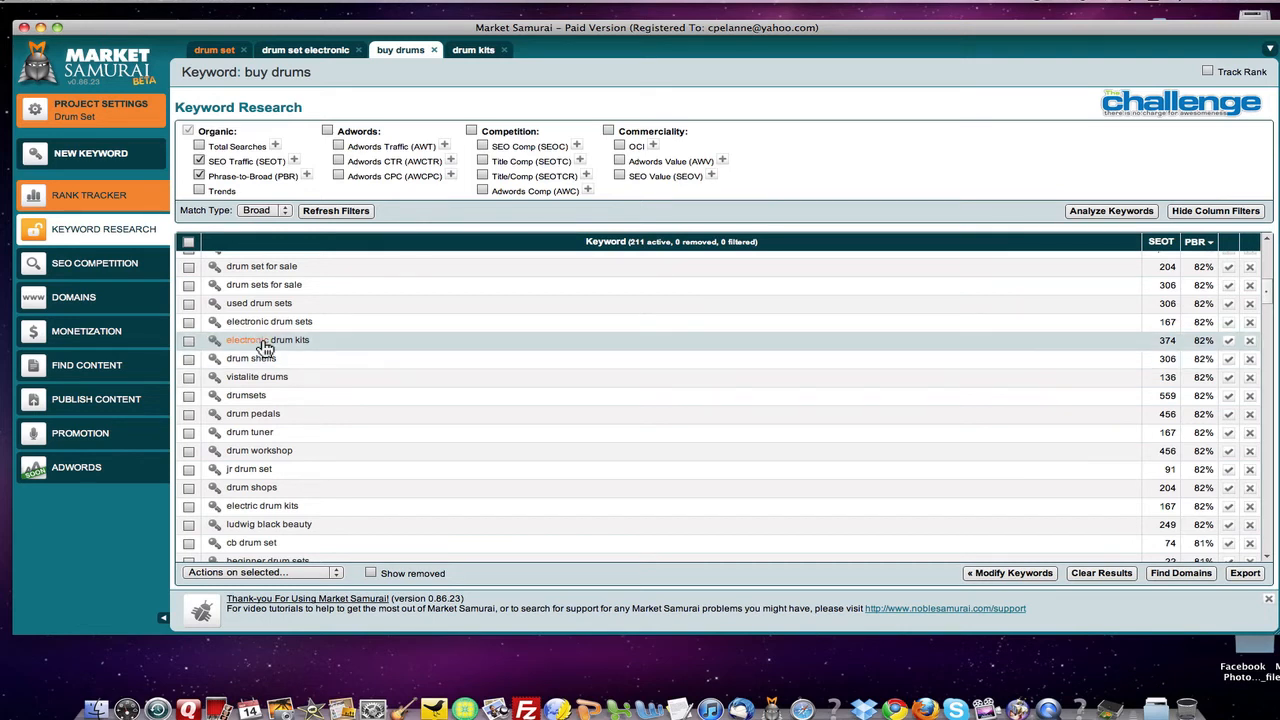
left_click(214, 344)
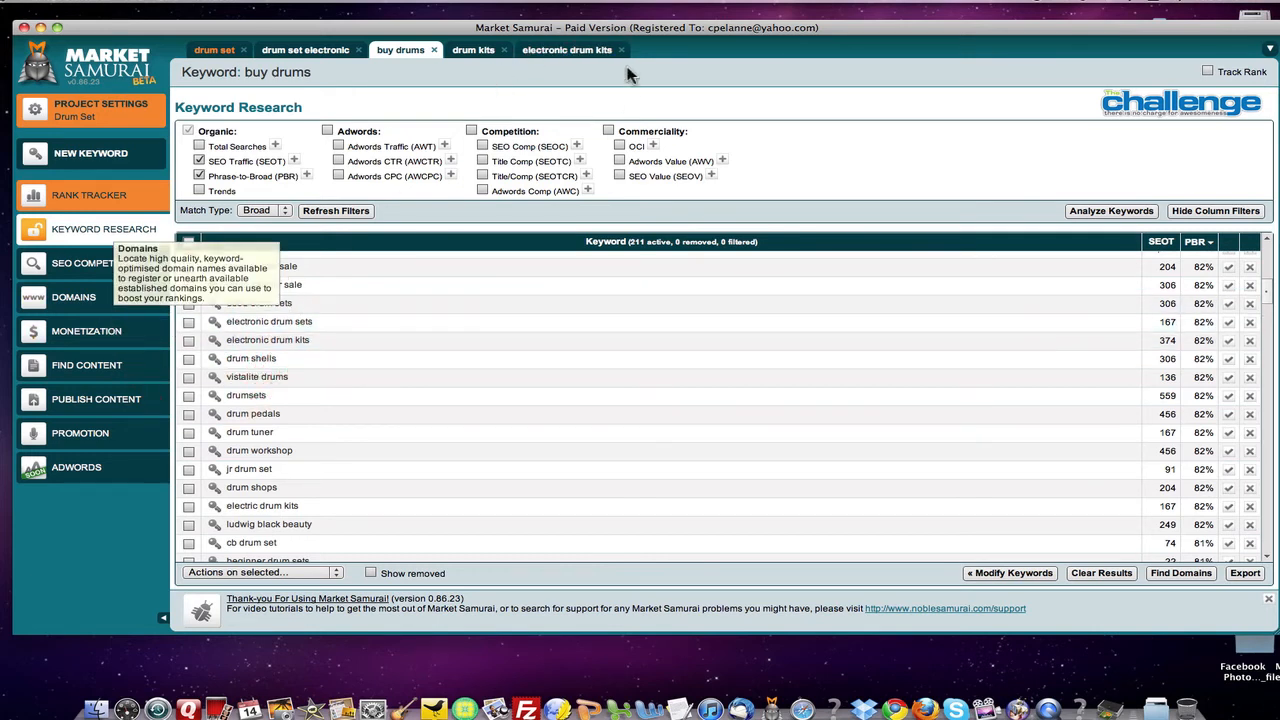
left_click(574, 58)
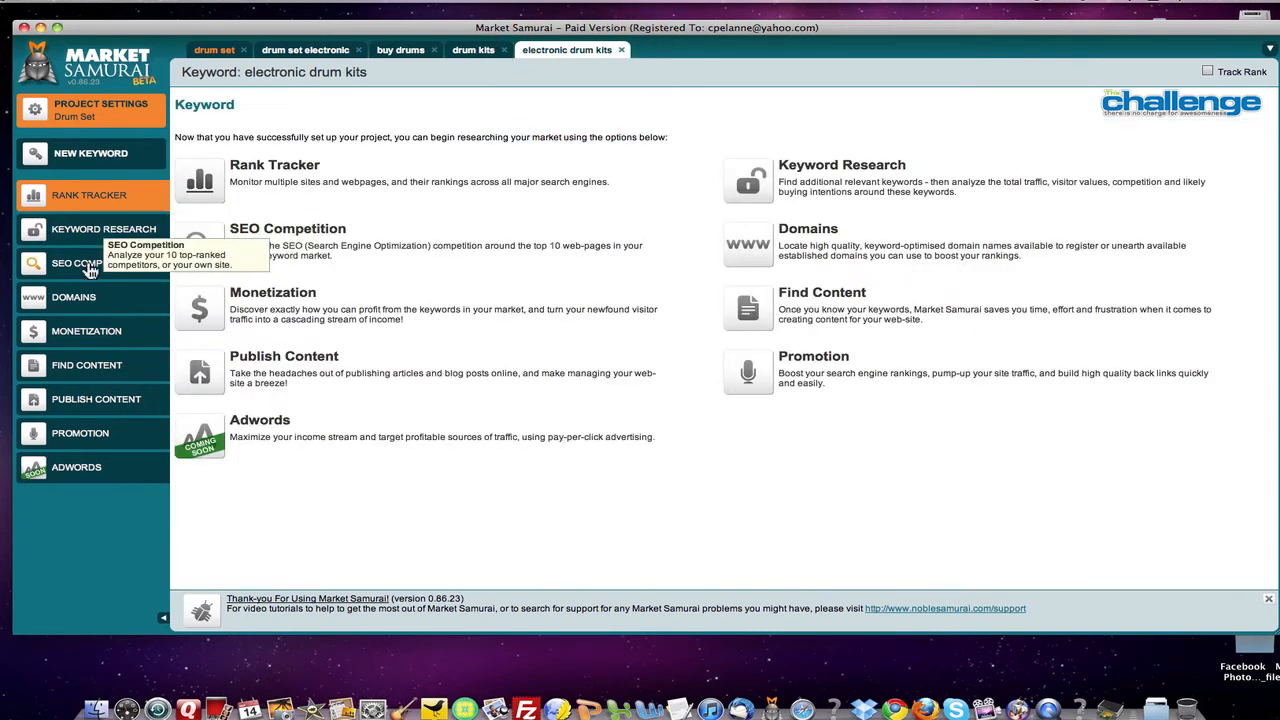
left_click(95, 272)
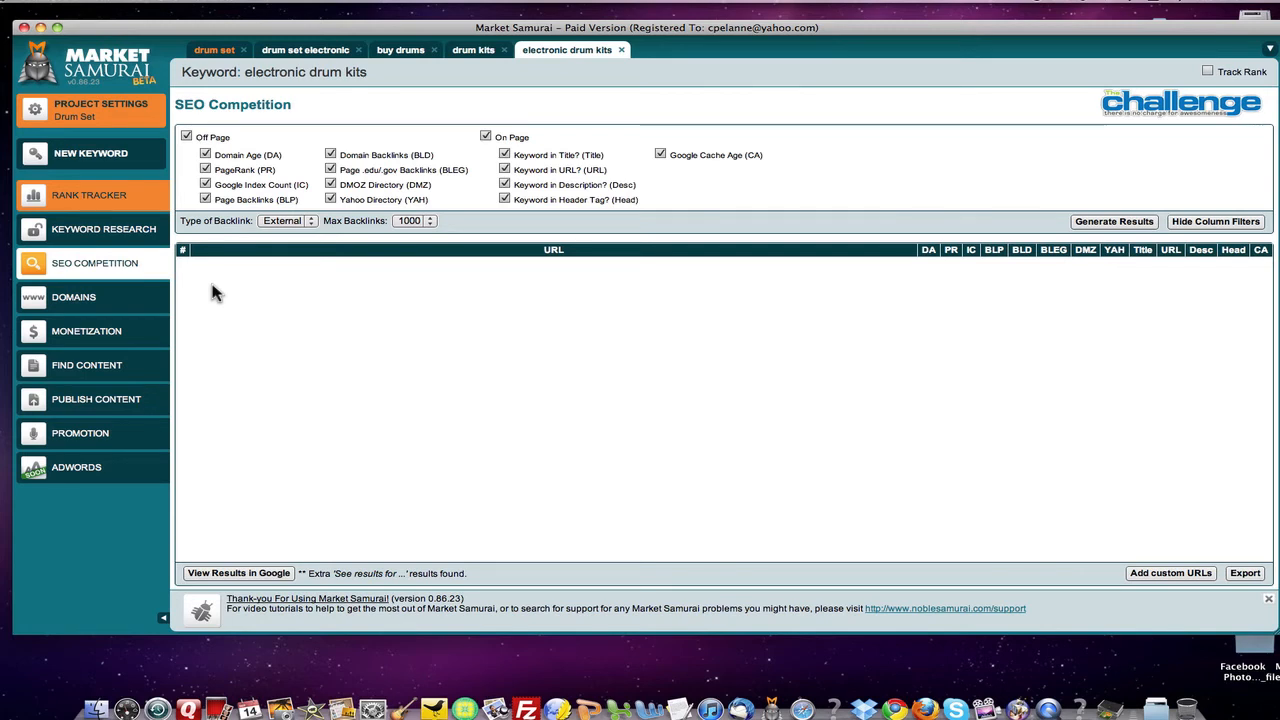
left_click(1114, 222)
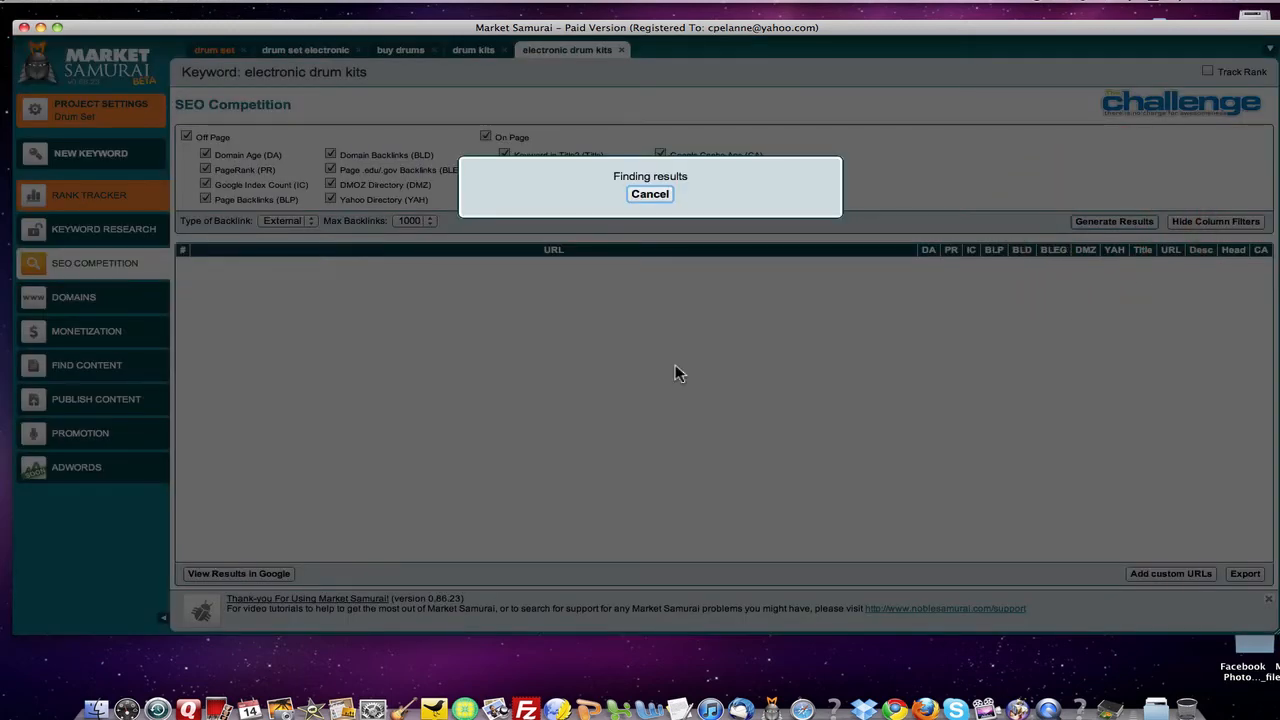